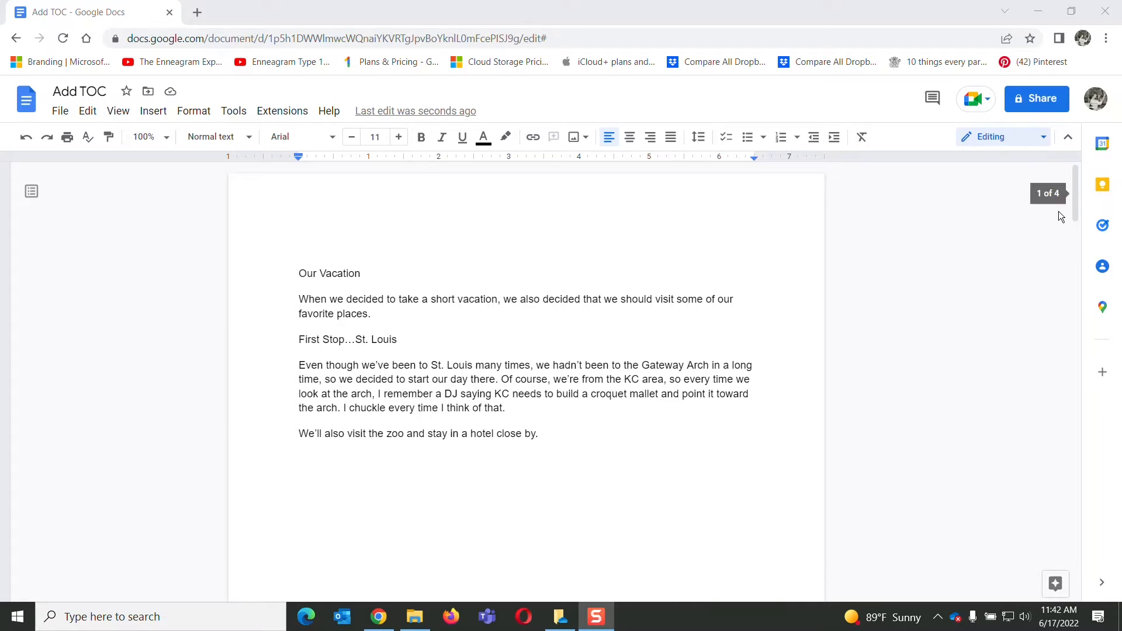
# Apply the Heading 2 style to the "First Stop…St. Louis" line on the first page
pyautogui.moveTo(1074, 198); pyautogui.dragTo(1069, 522)
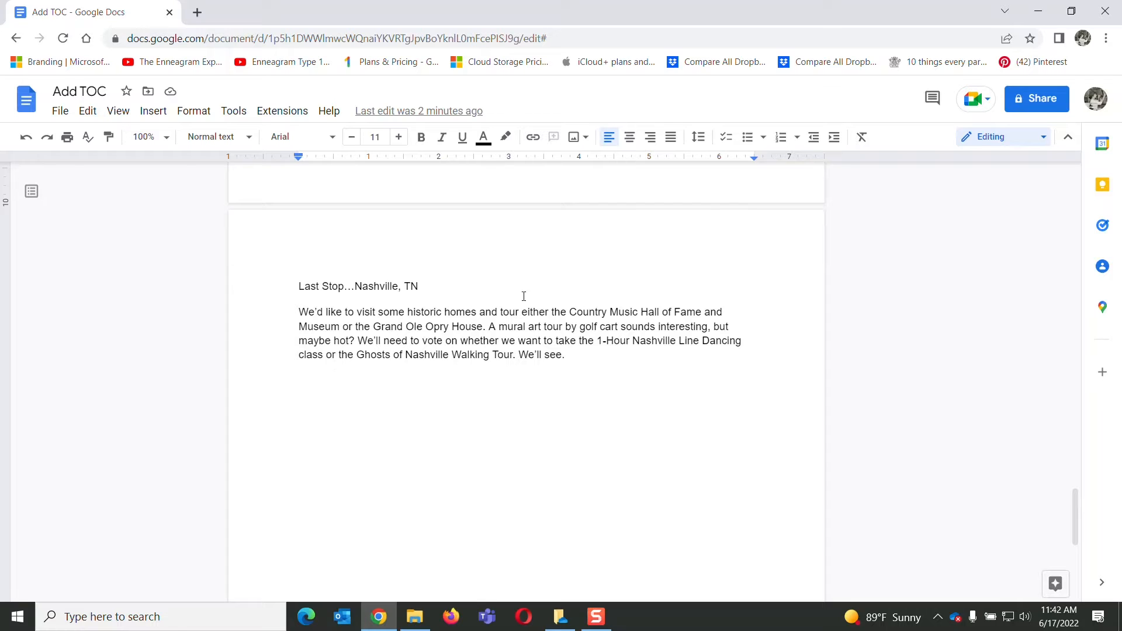
pyautogui.moveTo(1075, 502); pyautogui.dragTo(1081, 173)
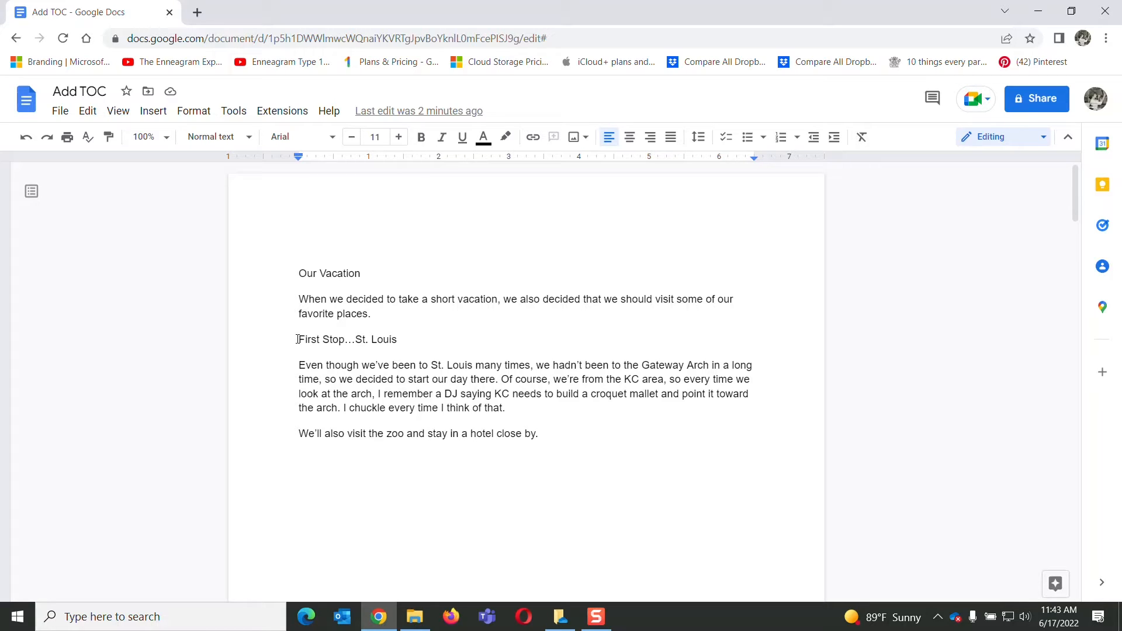
pyautogui.moveTo(298, 339); pyautogui.dragTo(398, 335)
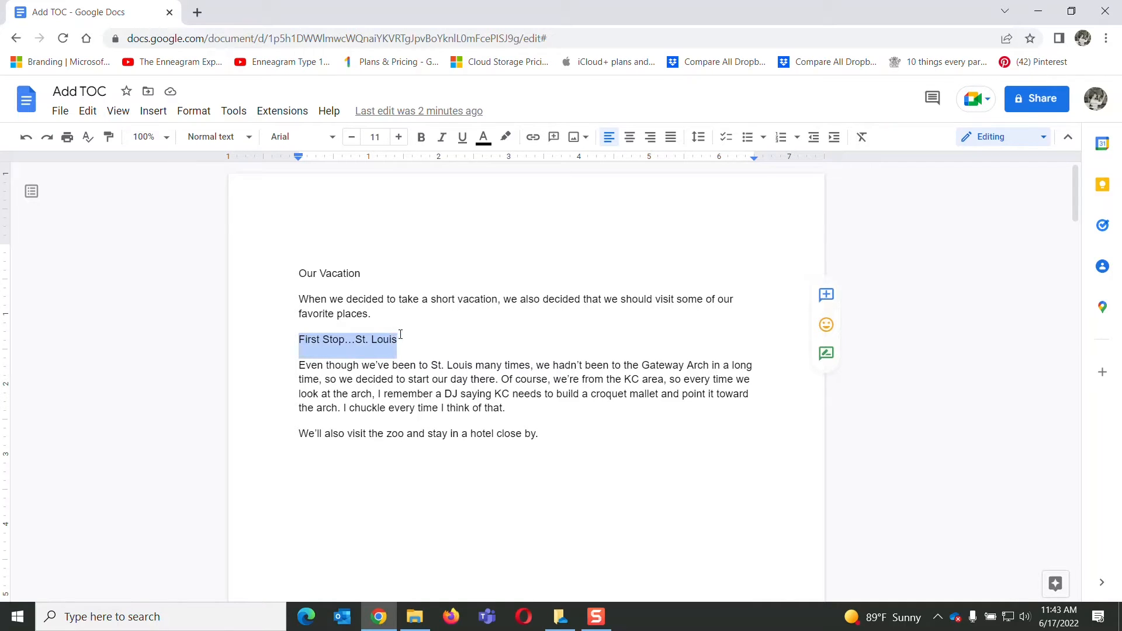
pyautogui.click(250, 143)
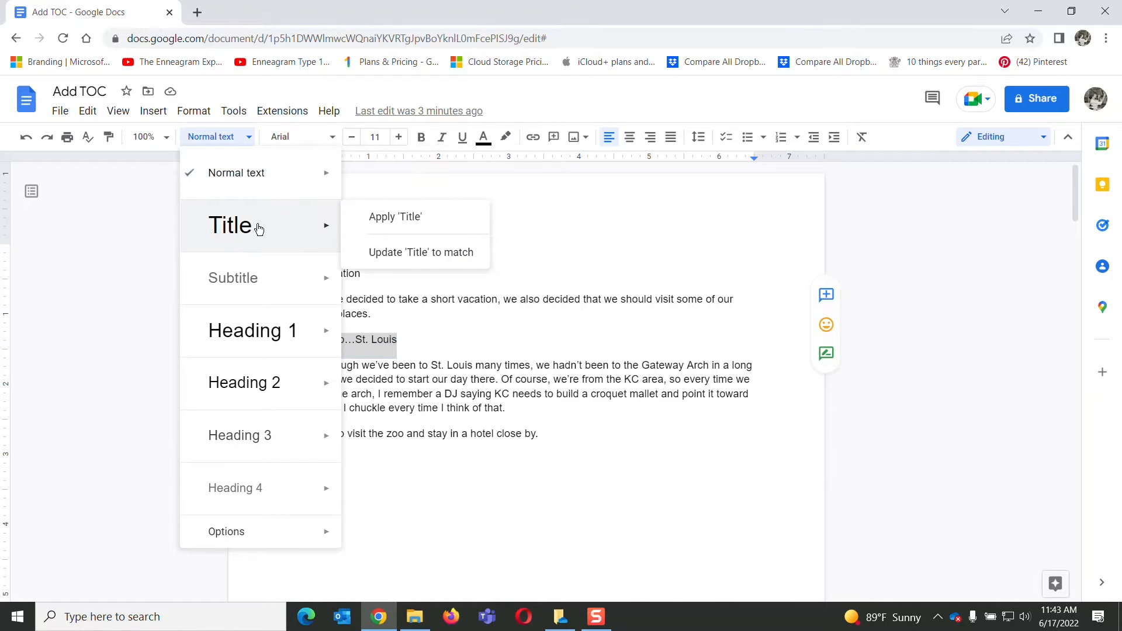
pyautogui.moveTo(250, 261)
pyautogui.moveTo(253, 332)
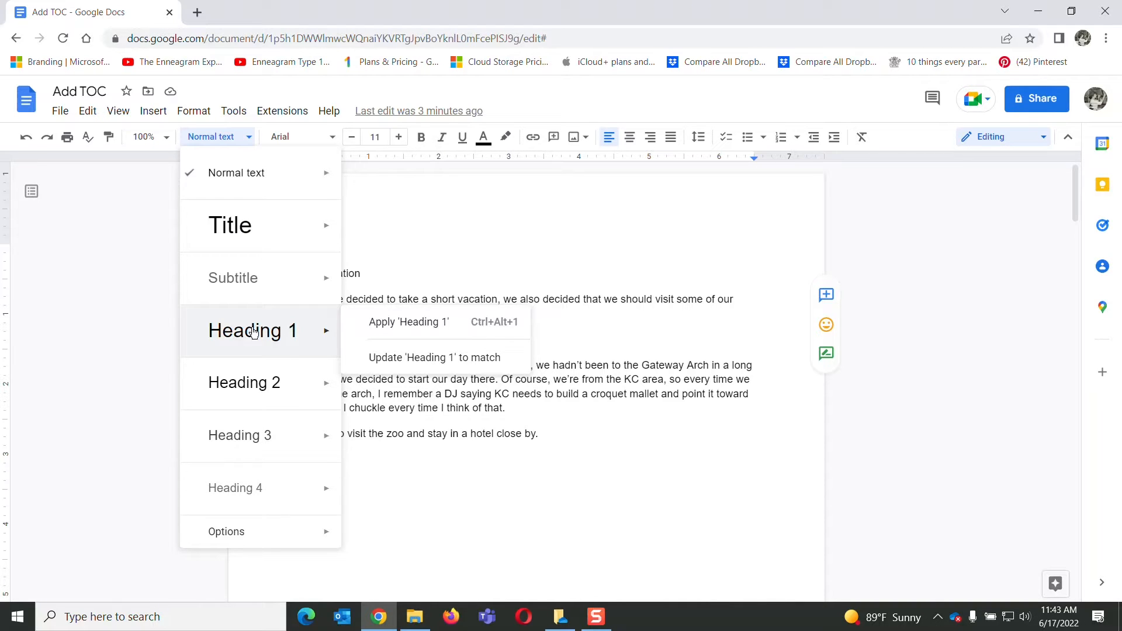
pyautogui.moveTo(260, 363)
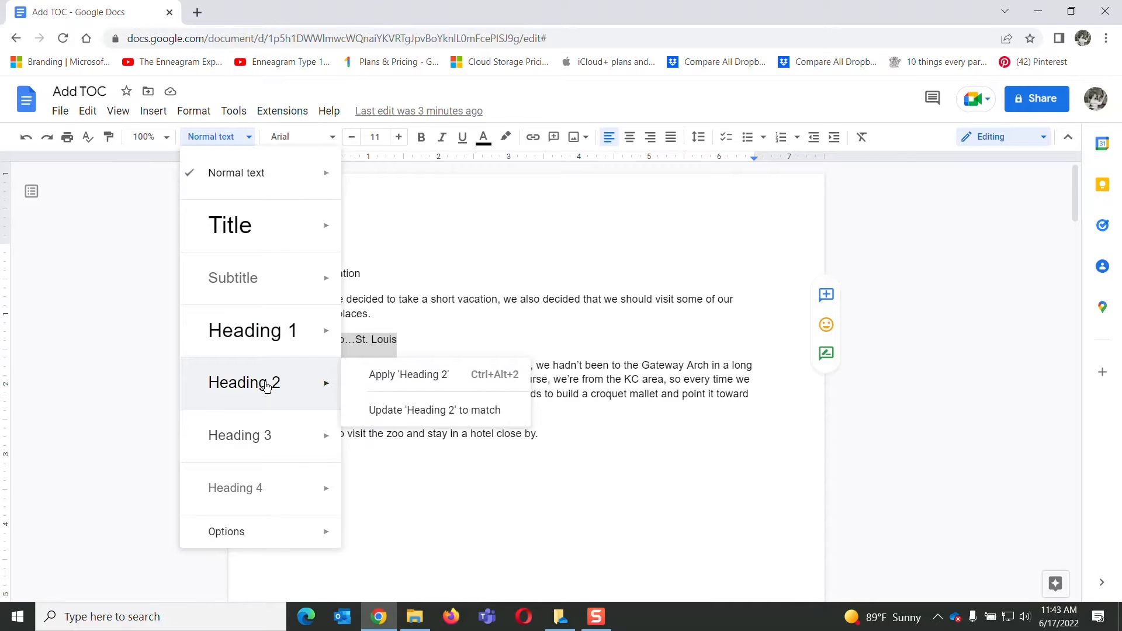
pyautogui.click(266, 384)
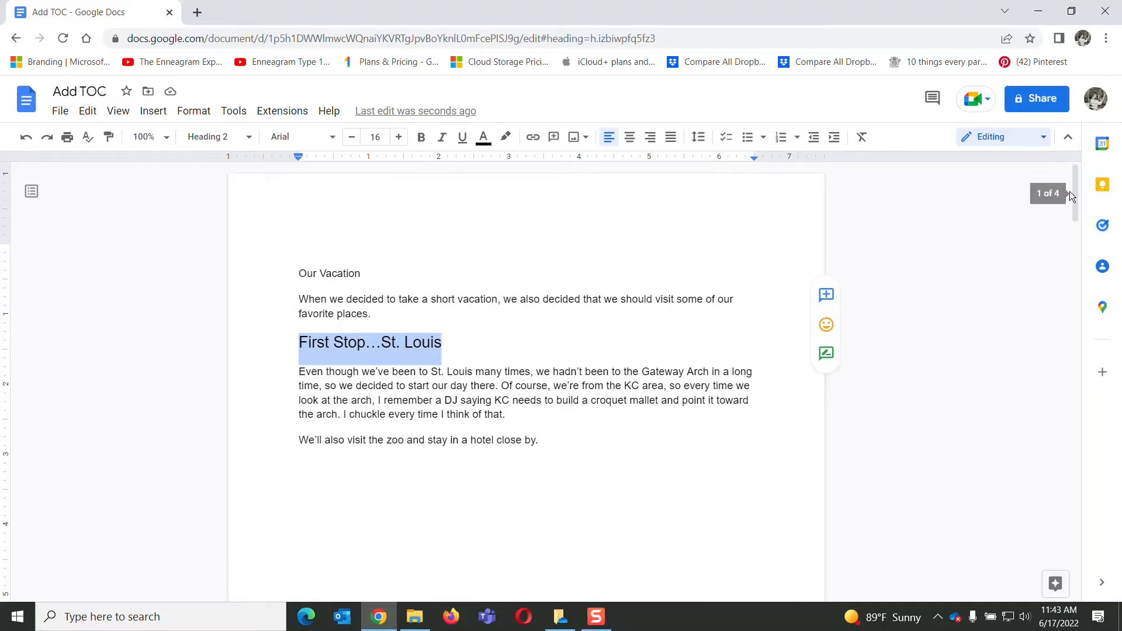
# Apply the Heading 2 style to the "Next Stop…Metropolis, Illinois" line on the second page
pyautogui.moveTo(1075, 193); pyautogui.dragTo(1065, 276)
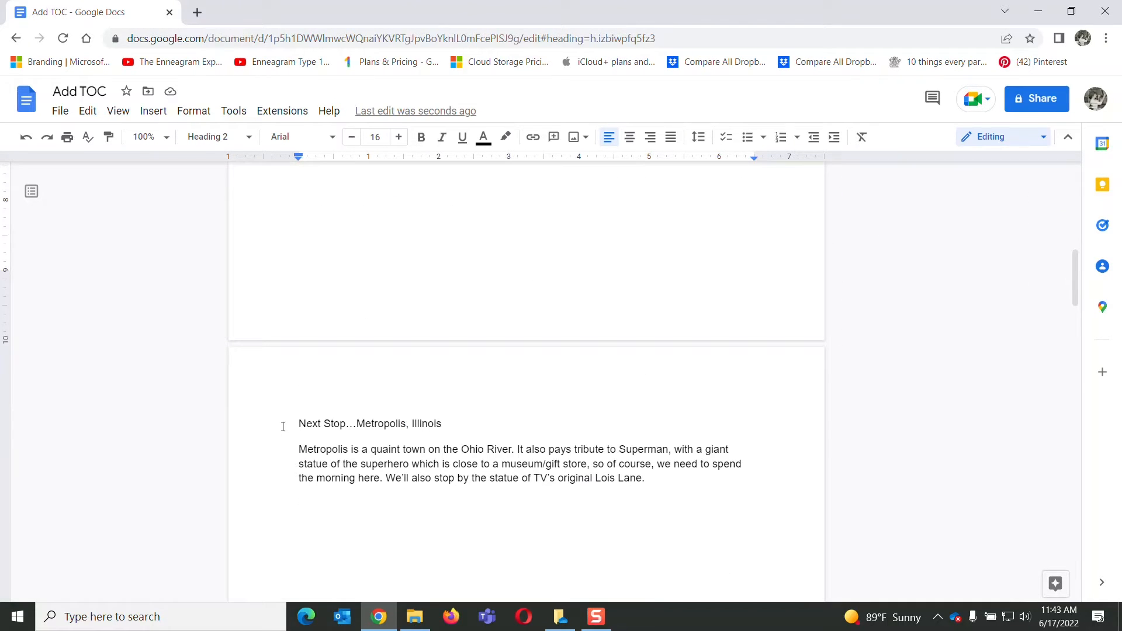
pyautogui.moveTo(283, 427); pyautogui.dragTo(481, 426)
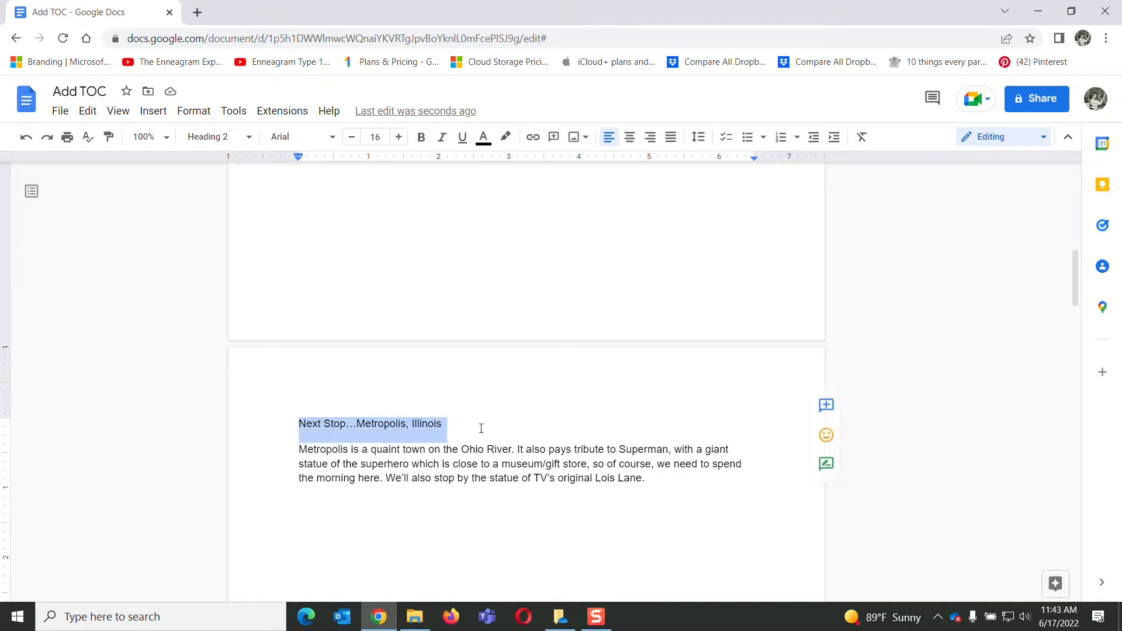
pyautogui.click(251, 141)
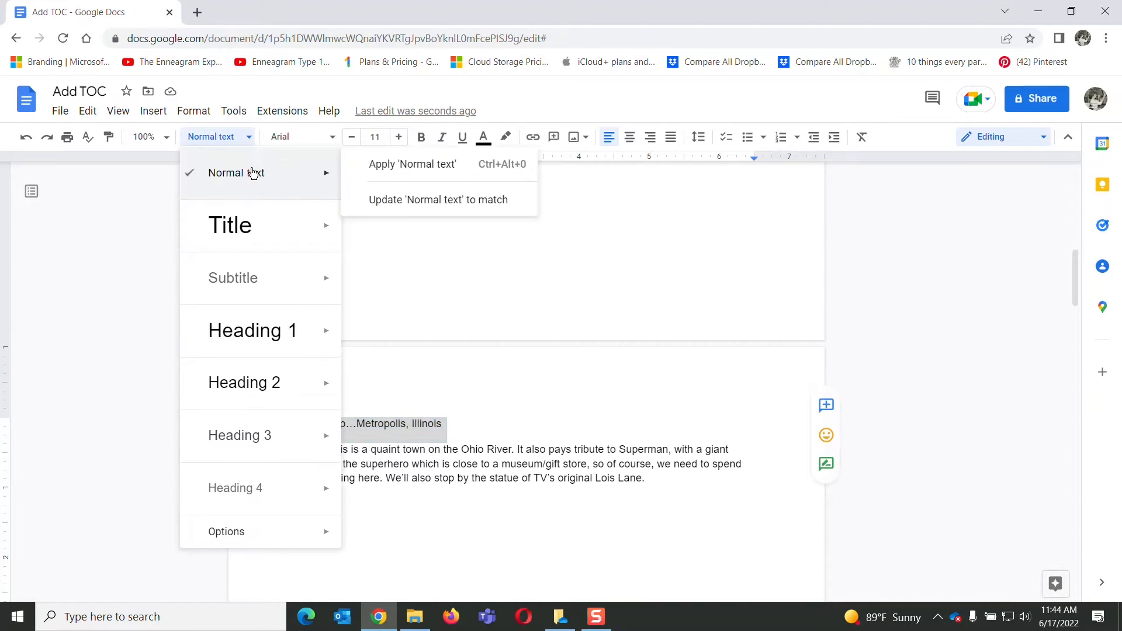
pyautogui.click(300, 378)
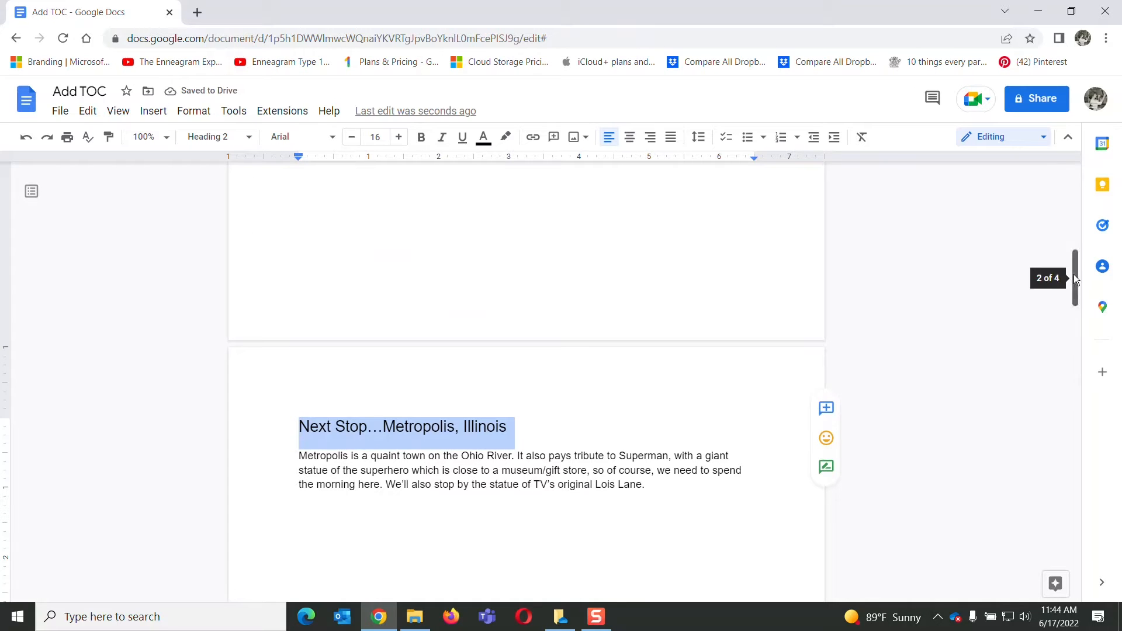
# Apply the Heading 2 style to the "Even More Fun…Paducah, KY" line on the third page
pyautogui.moveTo(1074, 274); pyautogui.dragTo(1067, 396)
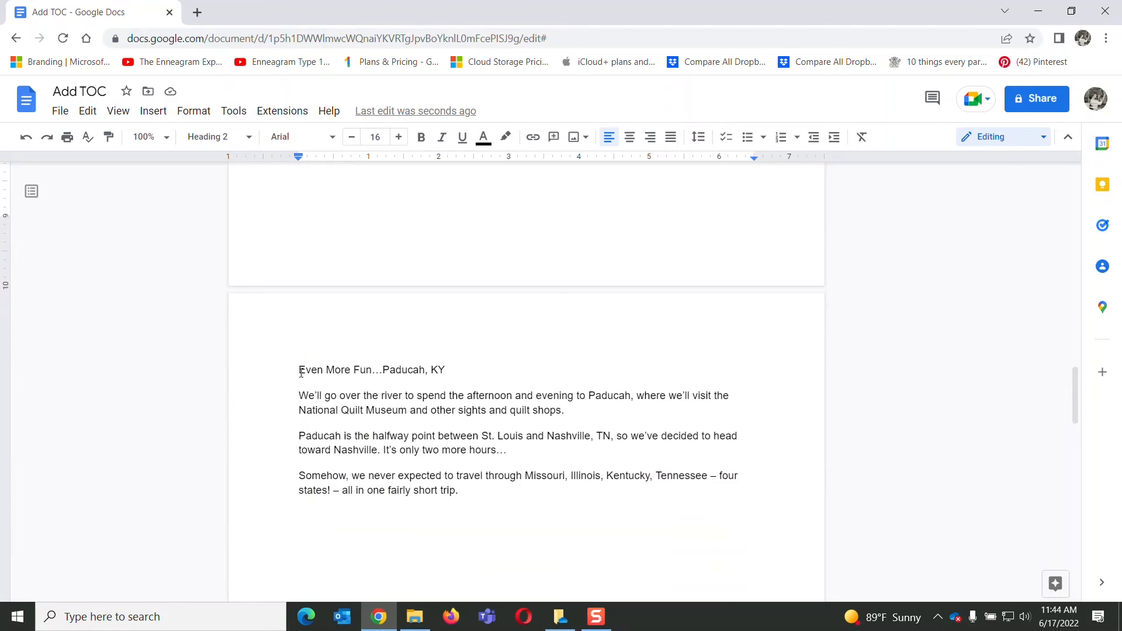
pyautogui.moveTo(299, 370); pyautogui.dragTo(459, 366)
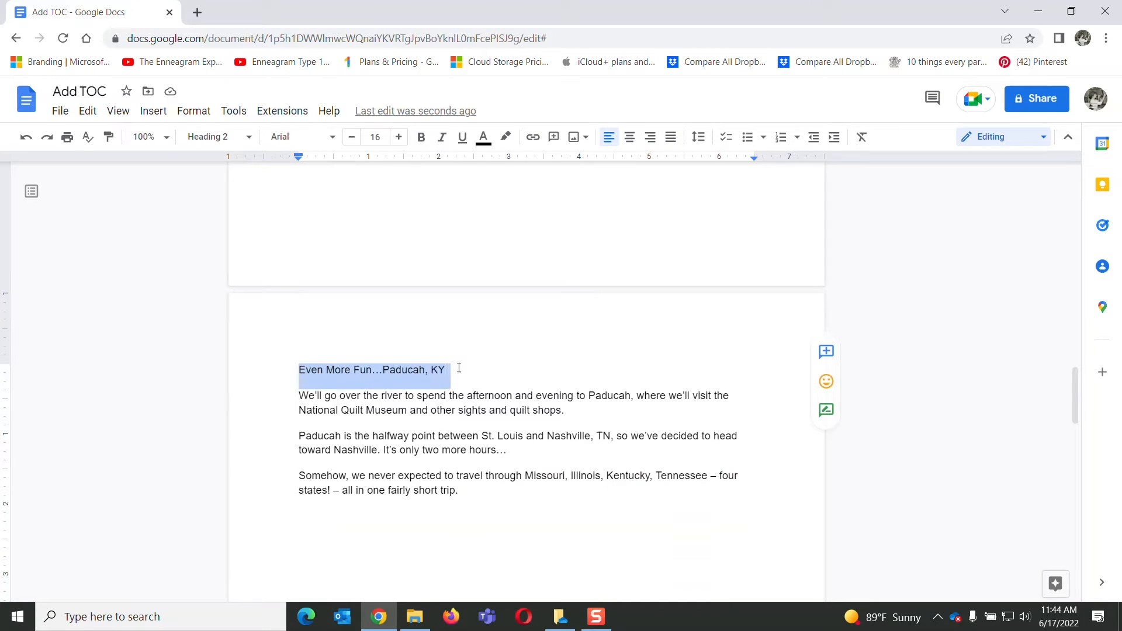
pyautogui.click(247, 139)
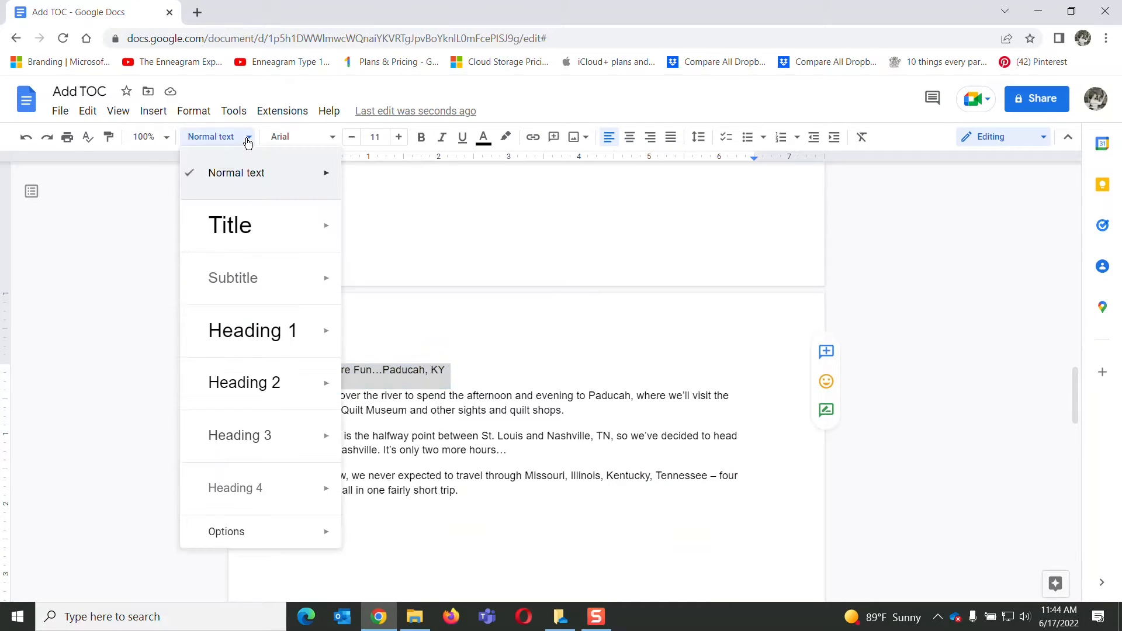
pyautogui.click(287, 381)
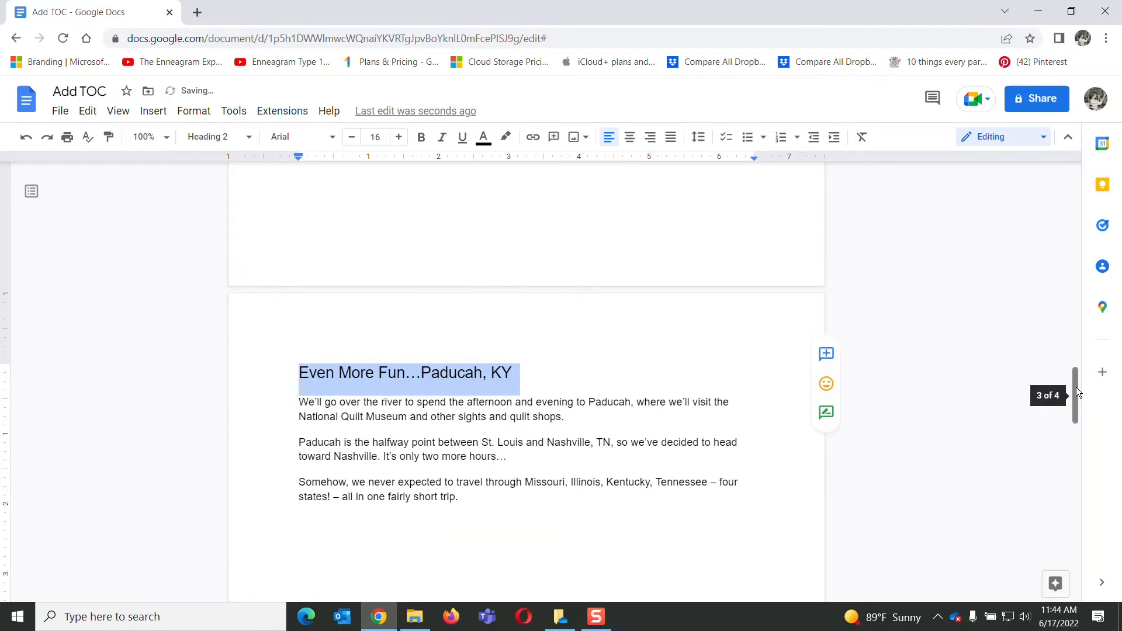
# Apply the Heading 2 style to the "Last Stop…Nashville, TN" line on the fourth page
pyautogui.moveTo(1076, 387); pyautogui.dragTo(1066, 499)
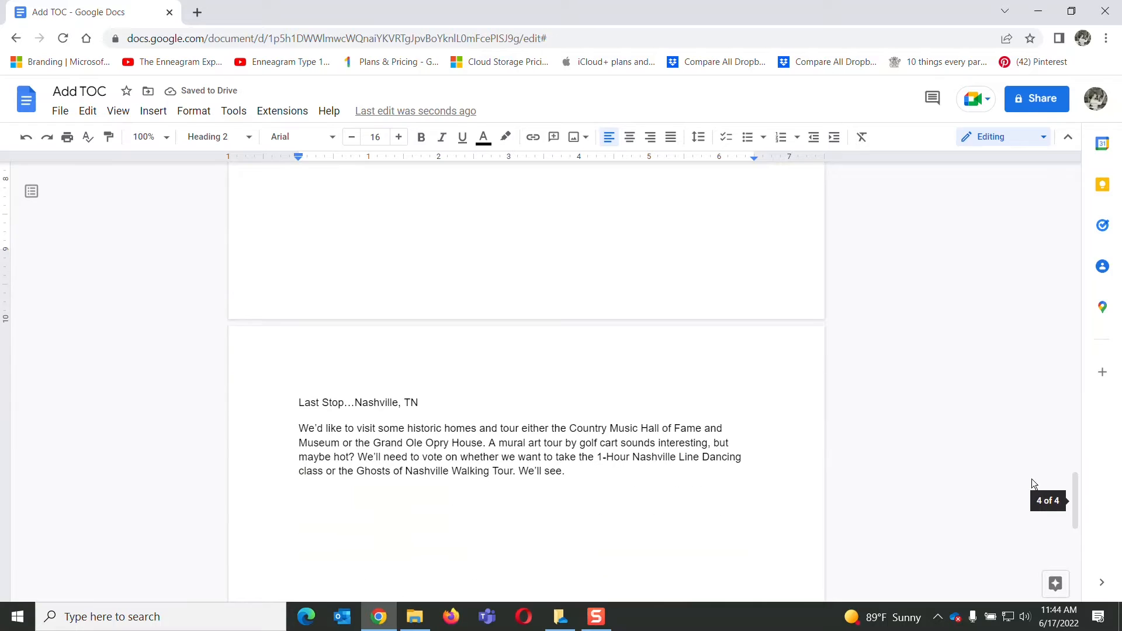
pyautogui.click(300, 402)
pyautogui.moveTo(299, 402); pyautogui.dragTo(429, 402)
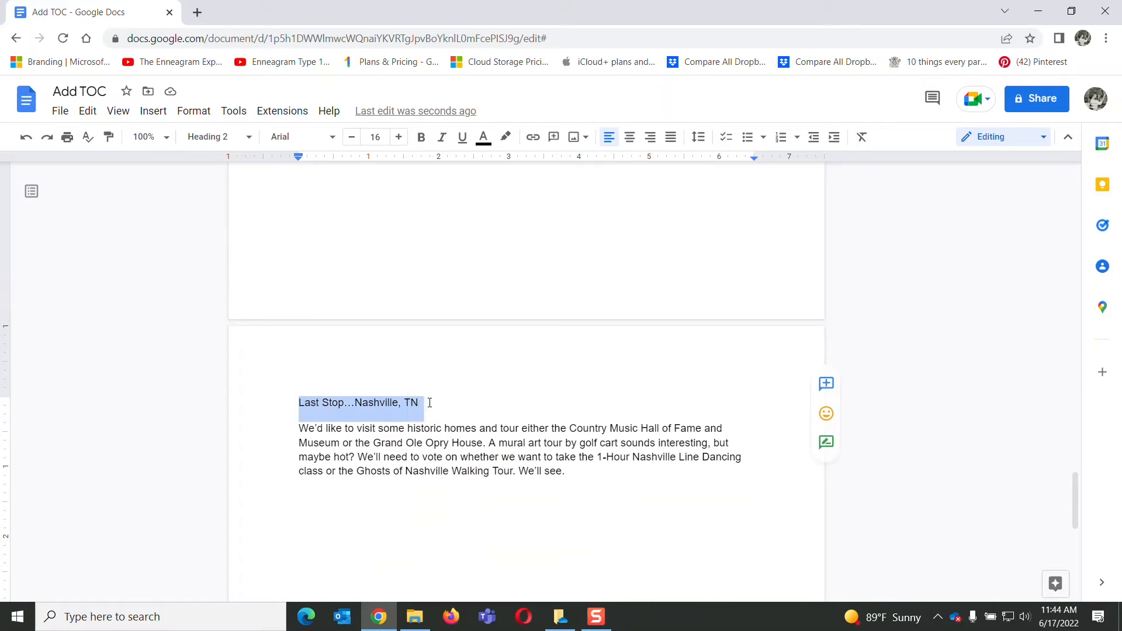
pyautogui.click(247, 138)
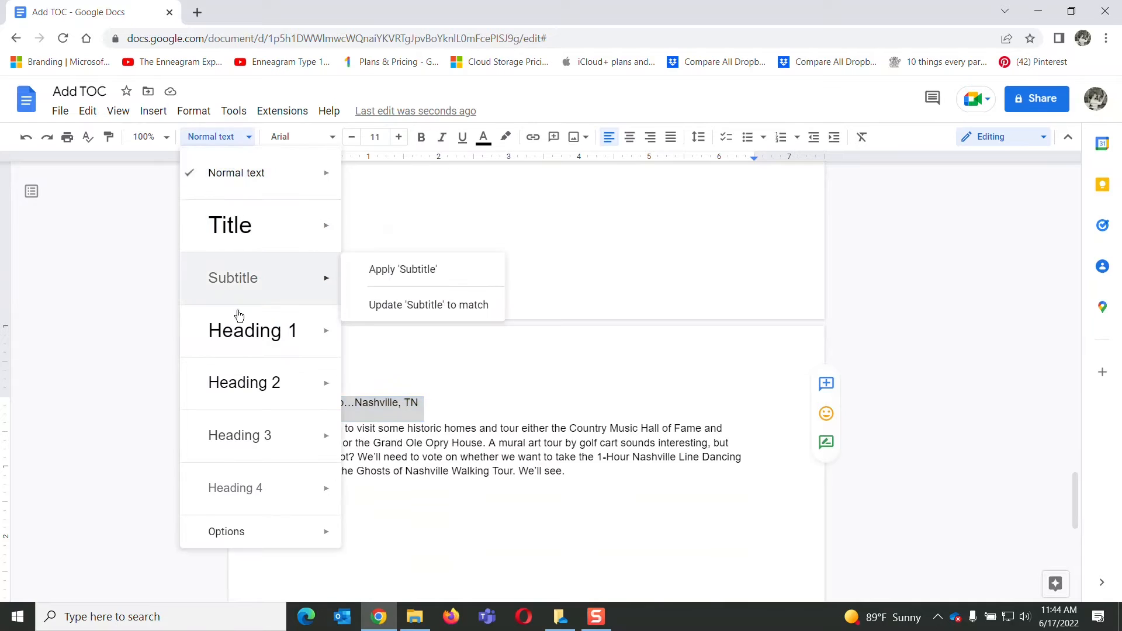
pyautogui.click(256, 377)
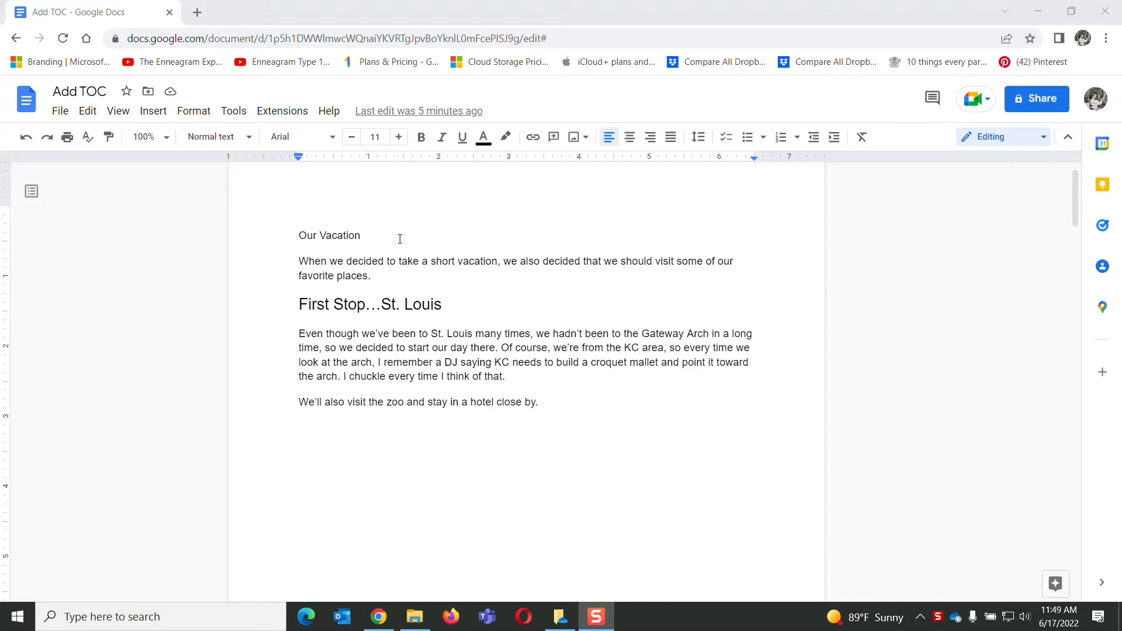
# Add the line "Table of Contents" above "Our Vacation" at the start of the document, with blank lines between them
pyautogui.click(301, 234)
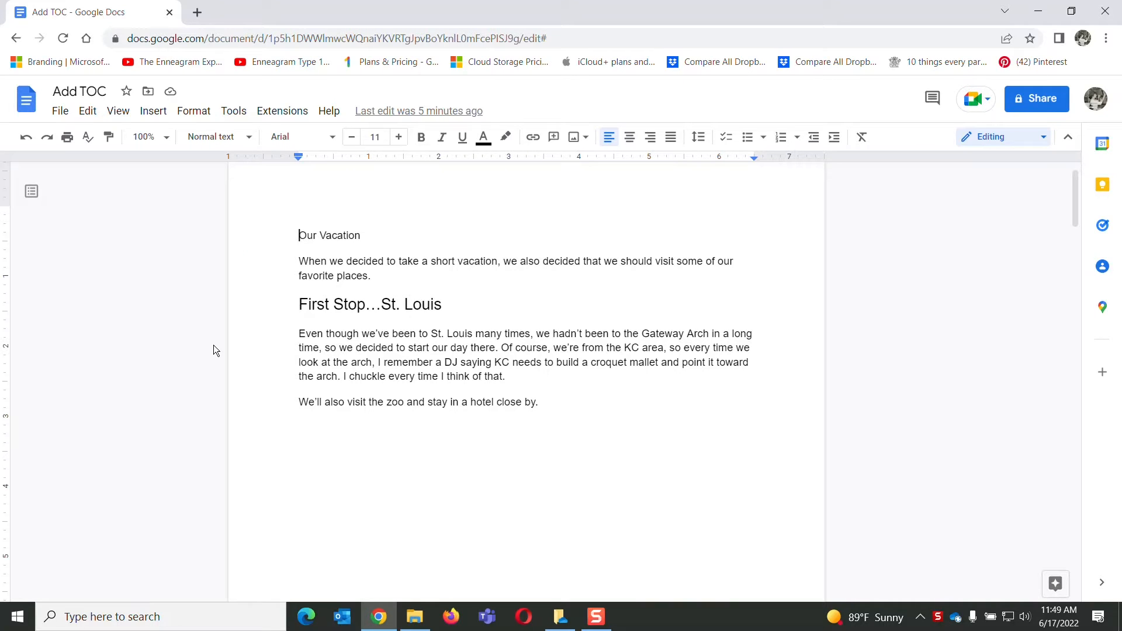
pyautogui.write('Table')
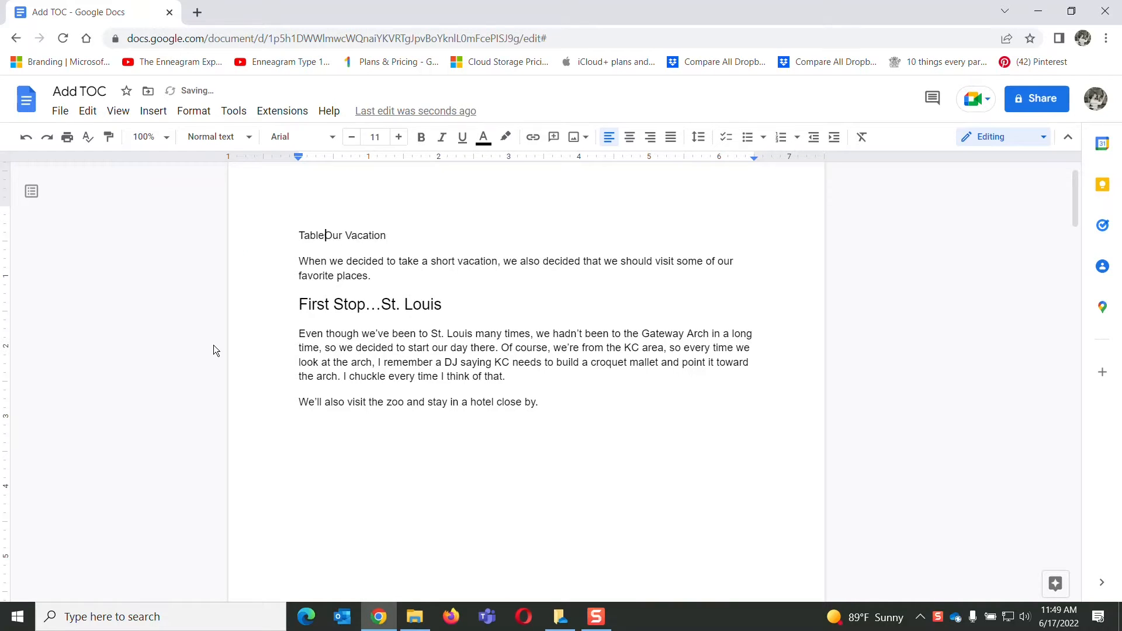
pyautogui.write(' of Contents')
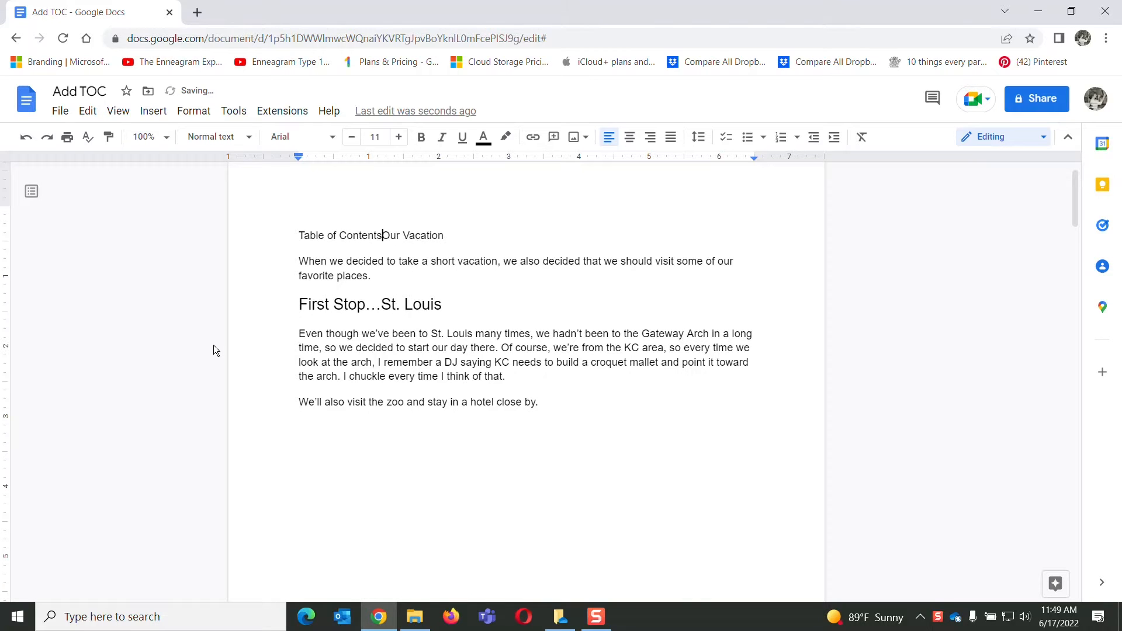
pyautogui.press('Return')
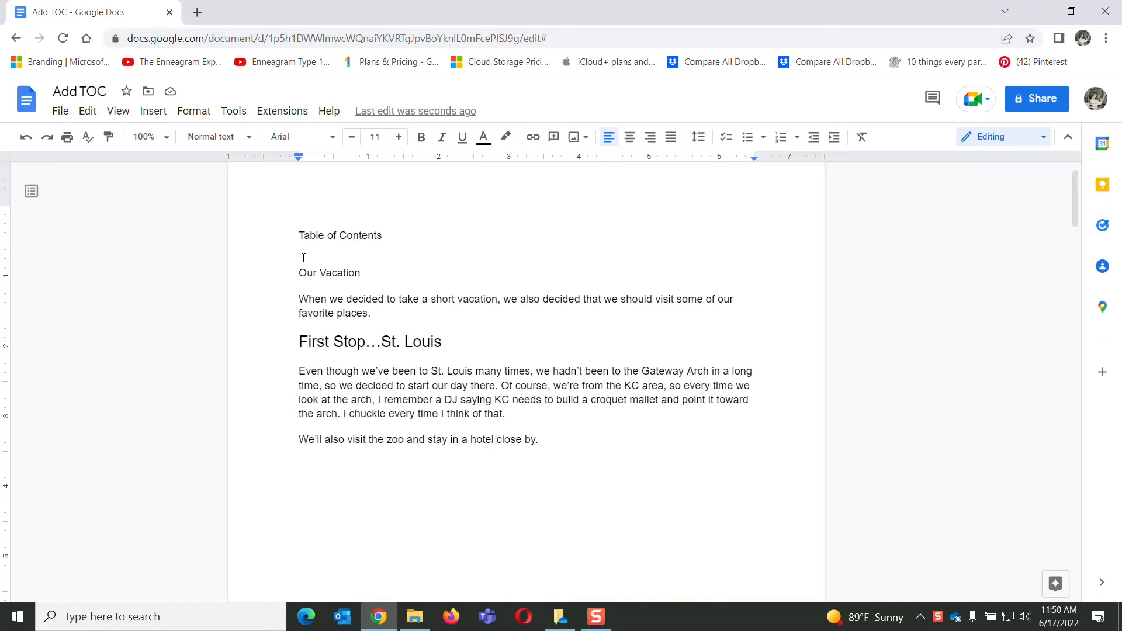
pyautogui.press('Return')
pyautogui.press('Return')
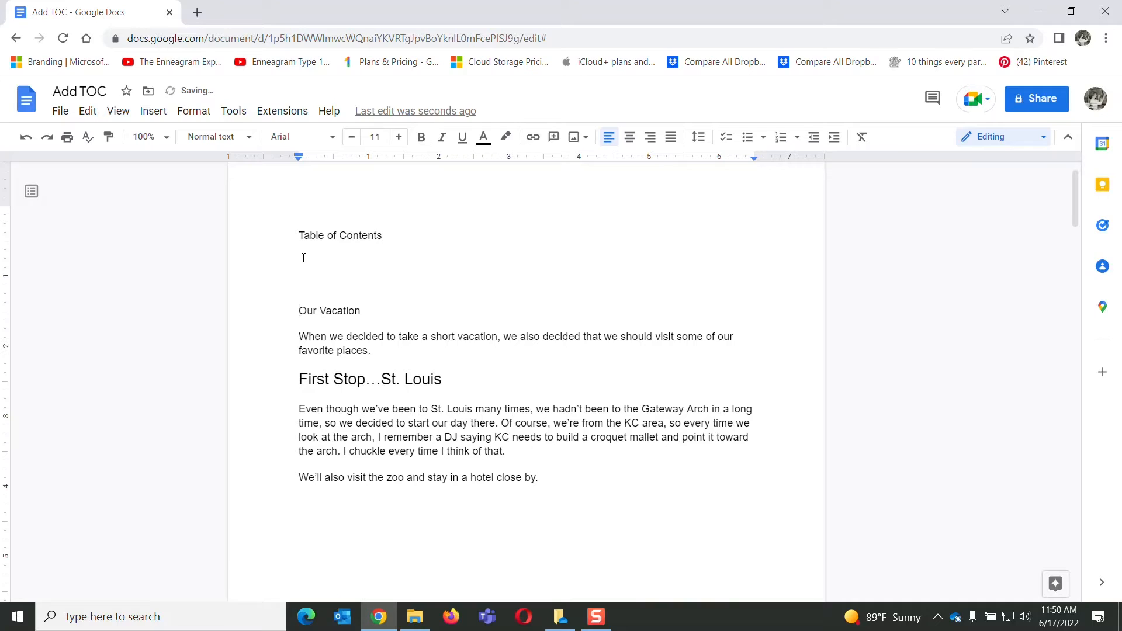
# Insert a table of contents with page numbers in the blank space below the "Table of Contents" line
pyautogui.press('Up')
pyautogui.press('Up')
pyautogui.click(153, 113)
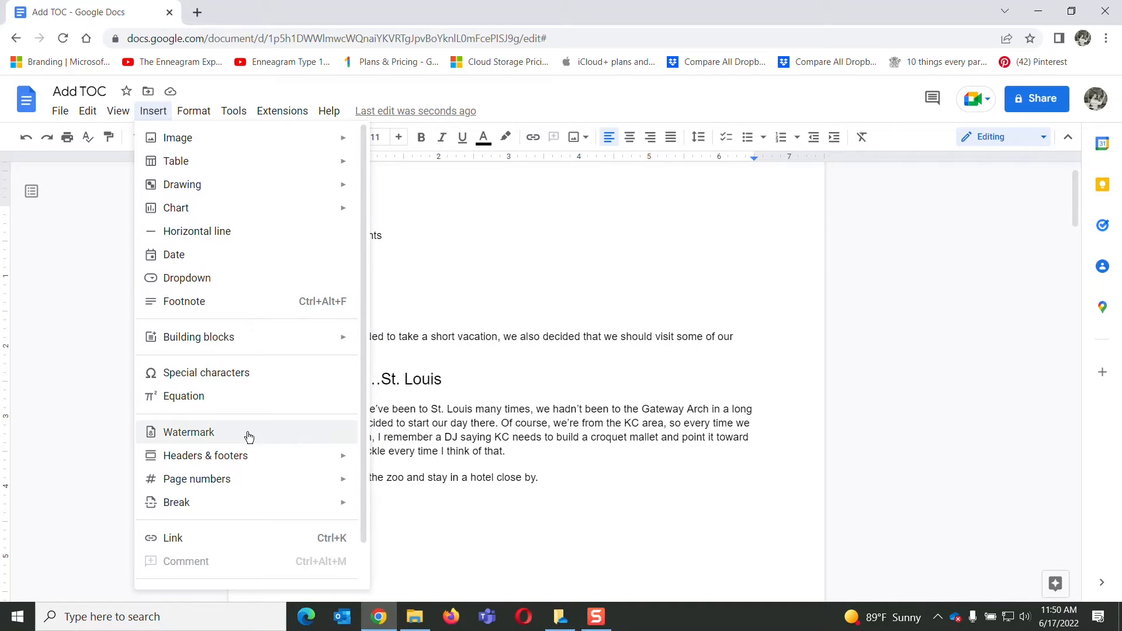
pyautogui.moveTo(362, 429); pyautogui.dragTo(342, 499)
pyautogui.moveTo(268, 572)
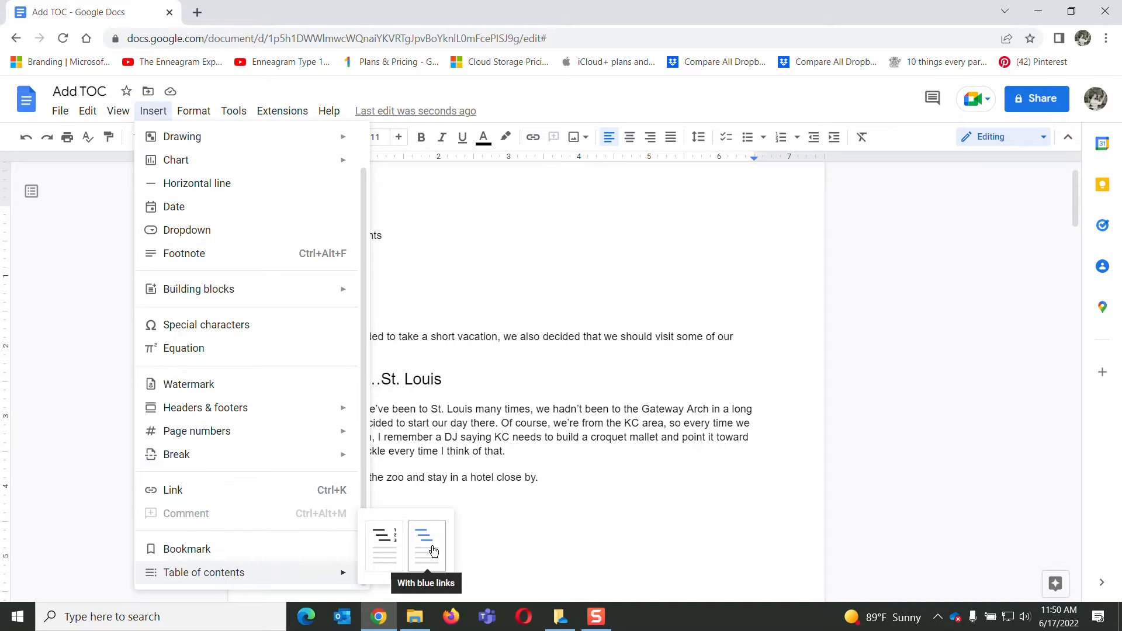
pyautogui.click(390, 545)
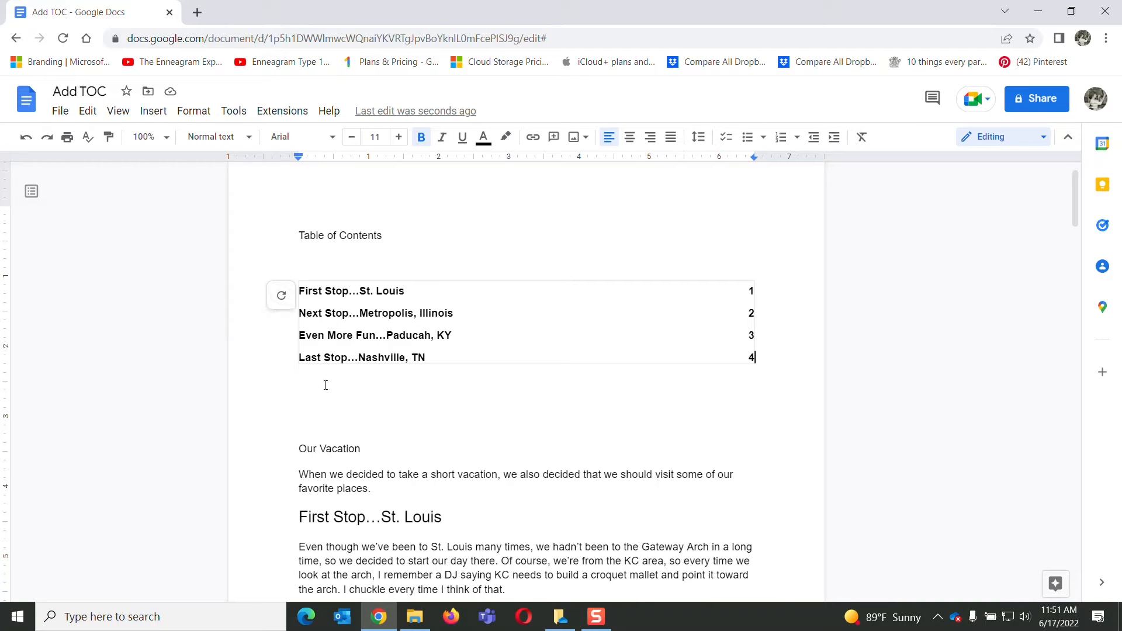
# Insert a next-page section break below the table of contents and remove the blank line above "Our Vacation"
pyautogui.click(304, 395)
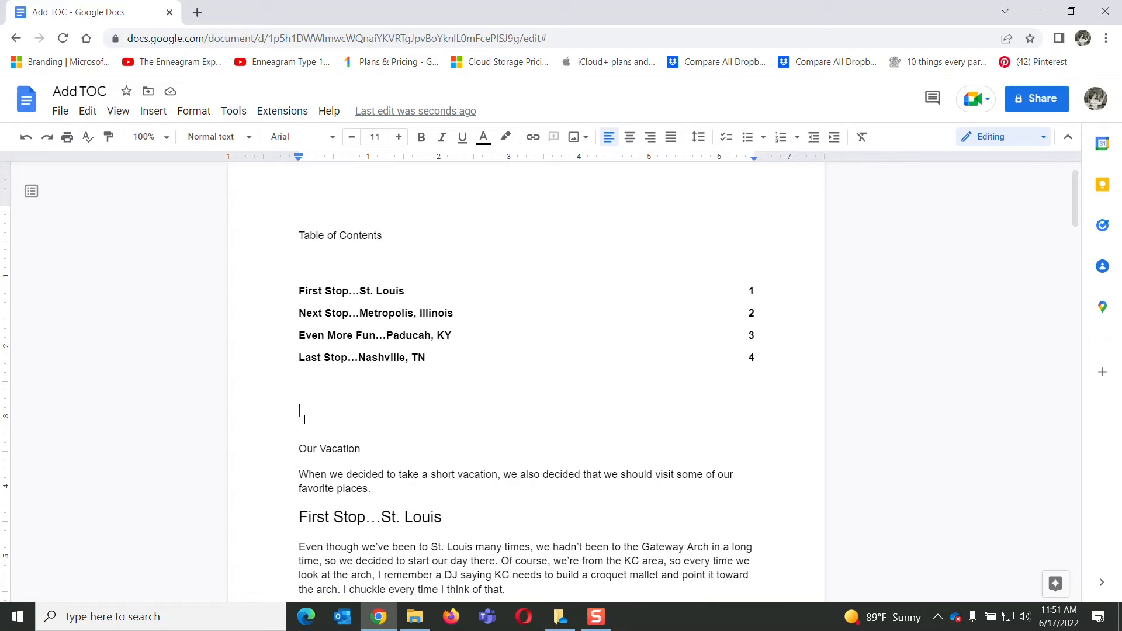
pyautogui.click(161, 119)
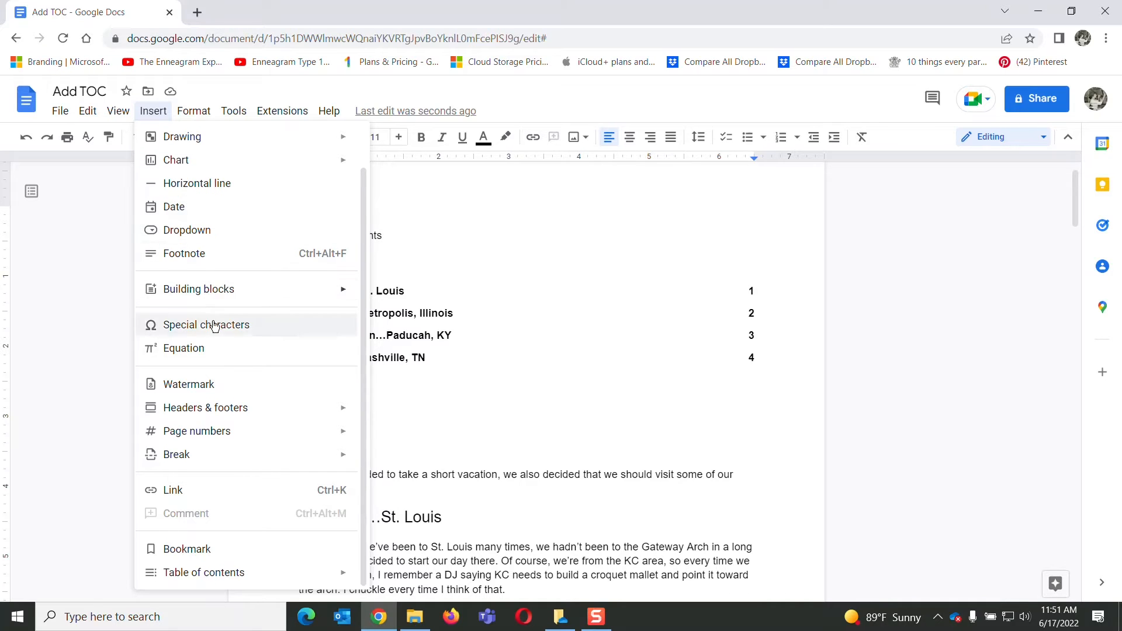
pyautogui.moveTo(229, 458)
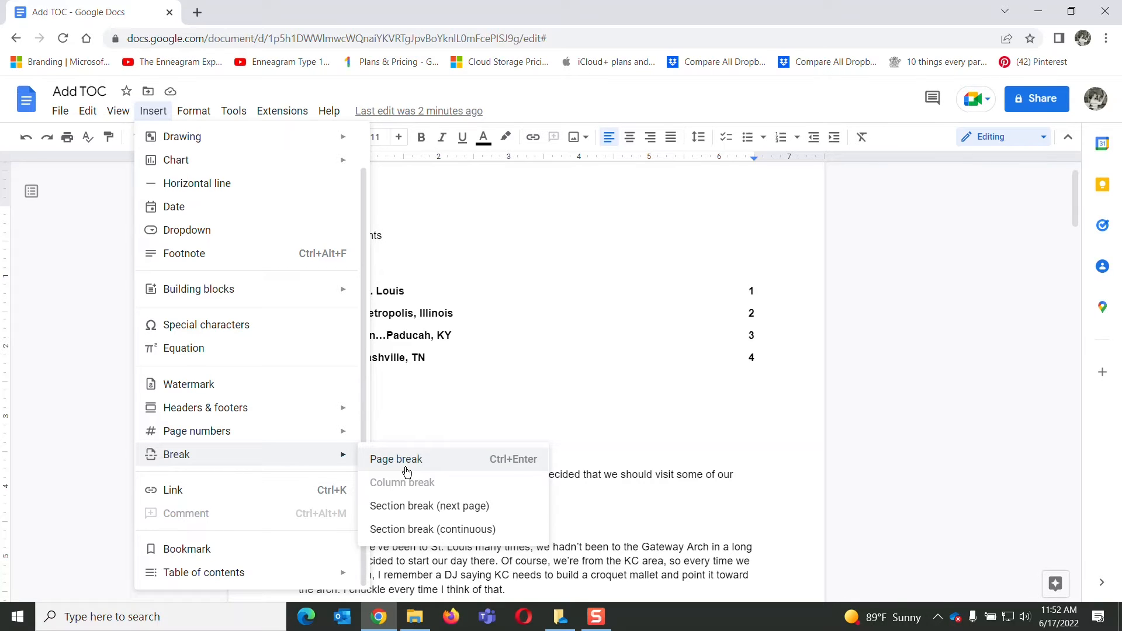
pyautogui.click(431, 506)
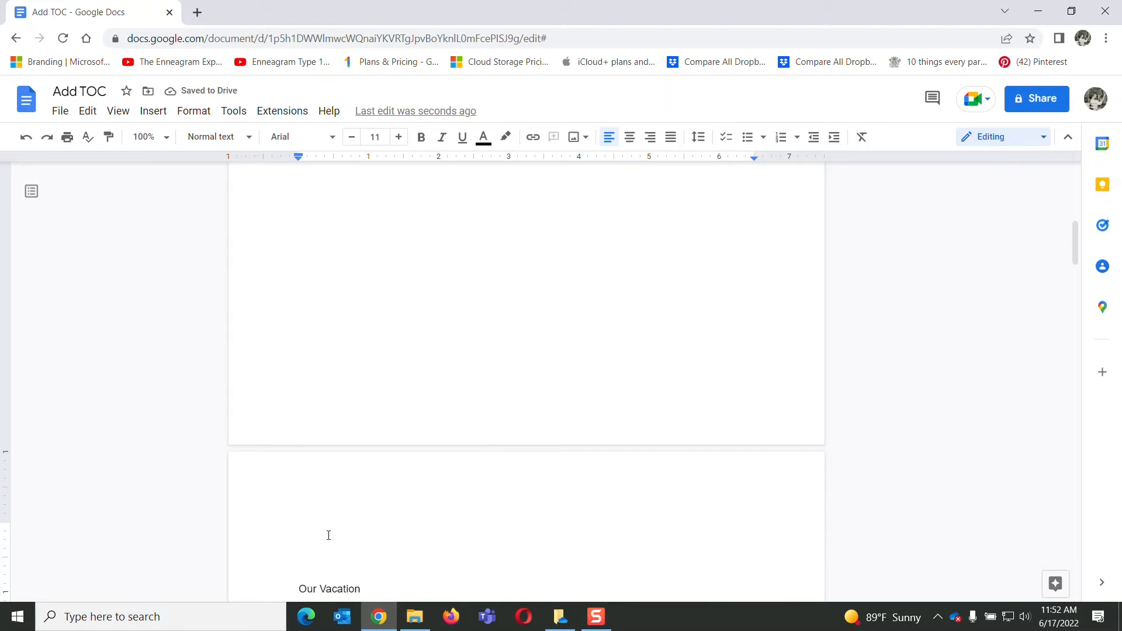
pyautogui.press('Delete')
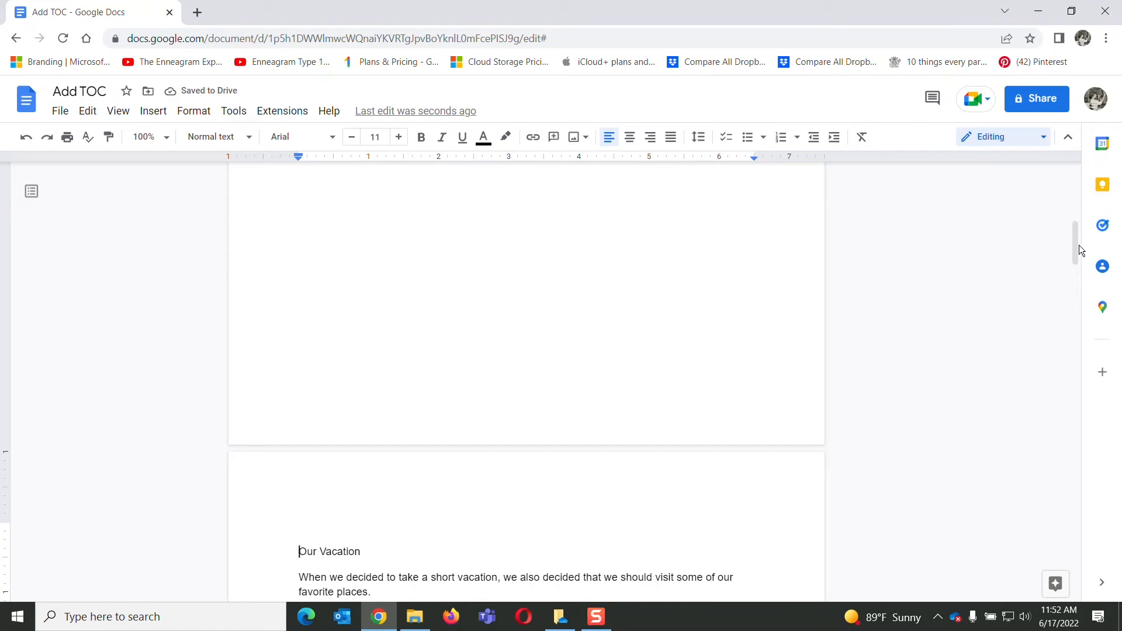
pyautogui.moveTo(1079, 244); pyautogui.dragTo(1064, 191)
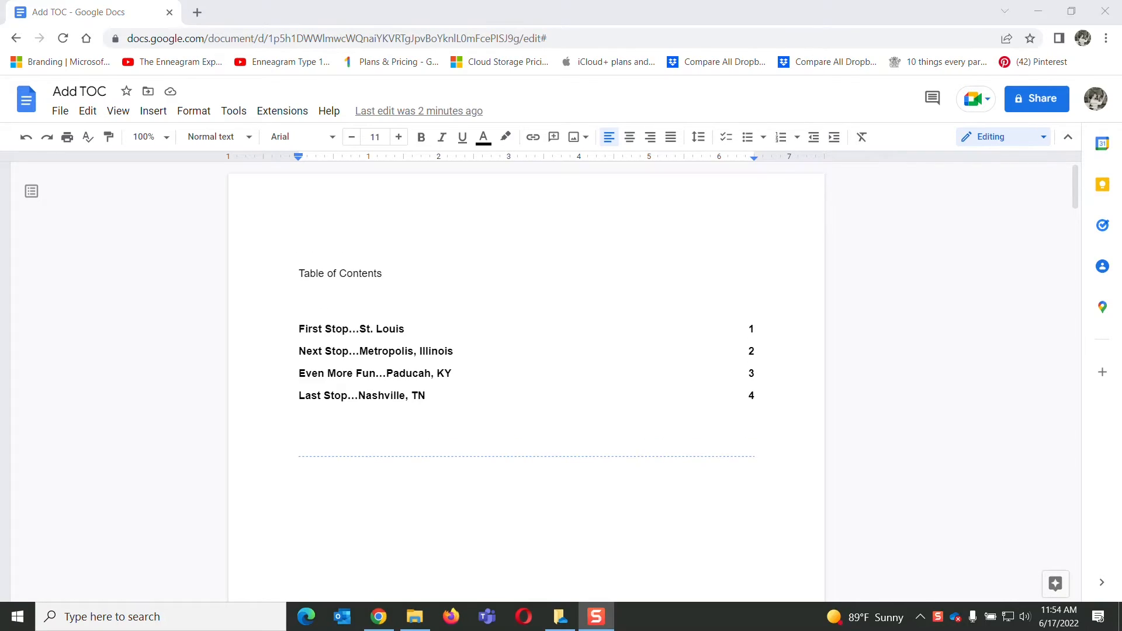
# Add a page break below the Nashville section and enter the line "Really…This is the last stop…" on the new page
pyautogui.click(1075, 179)
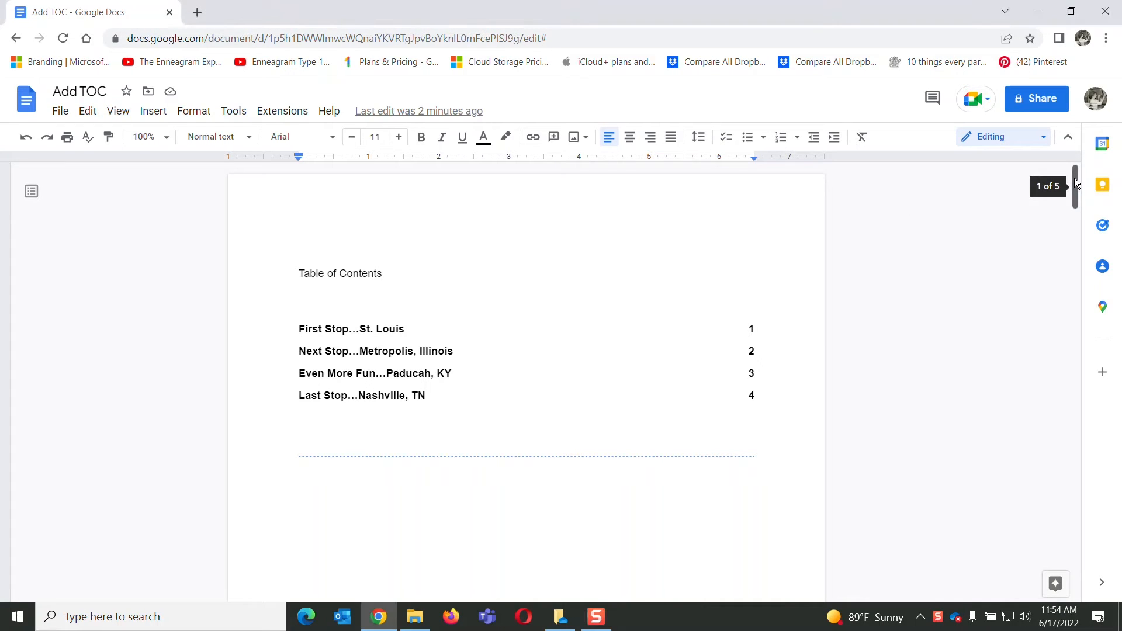
pyautogui.moveTo(1074, 178); pyautogui.dragTo(1077, 213)
pyautogui.moveTo(1061, 336); pyautogui.dragTo(1090, 589)
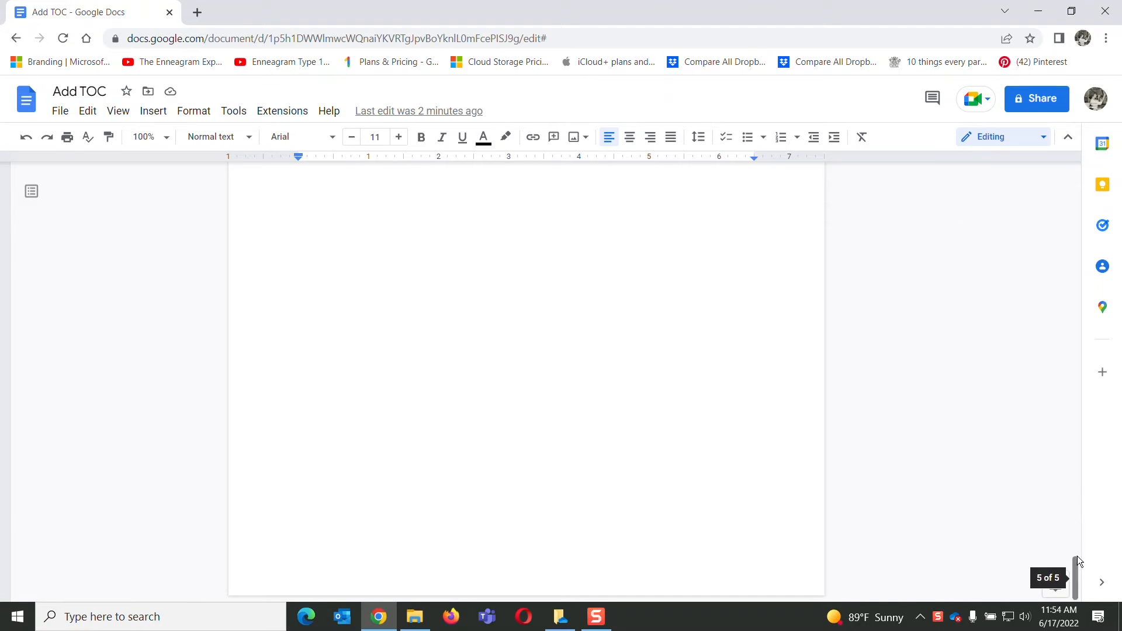
pyautogui.moveTo(1076, 559); pyautogui.dragTo(1080, 530)
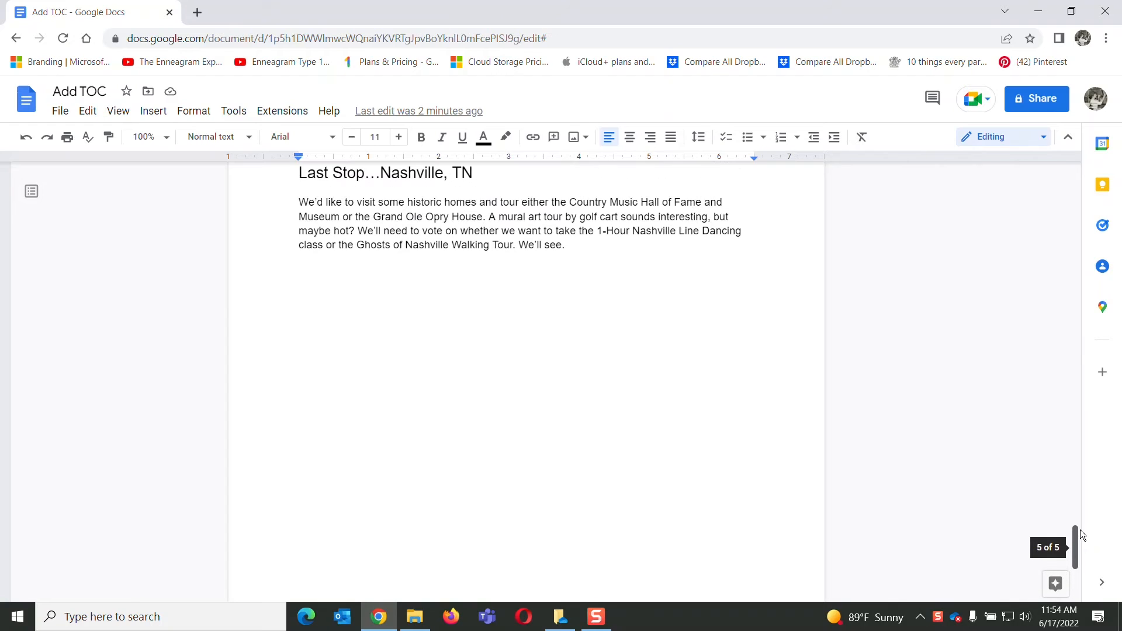
pyautogui.click(303, 295)
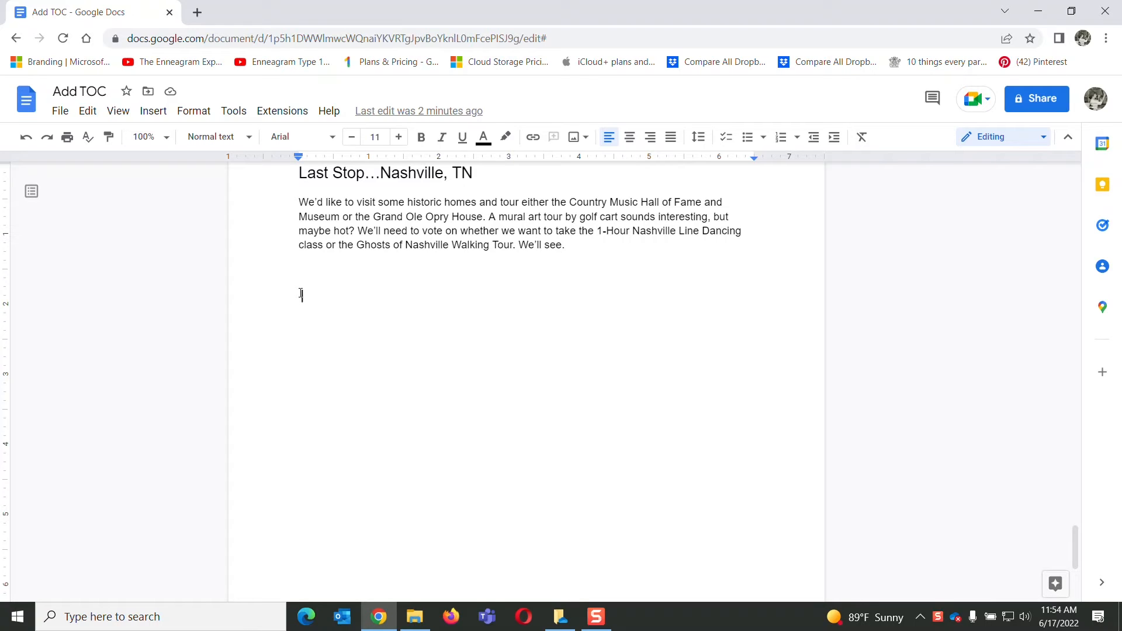
pyautogui.hotkey('ctrl', 'Return')
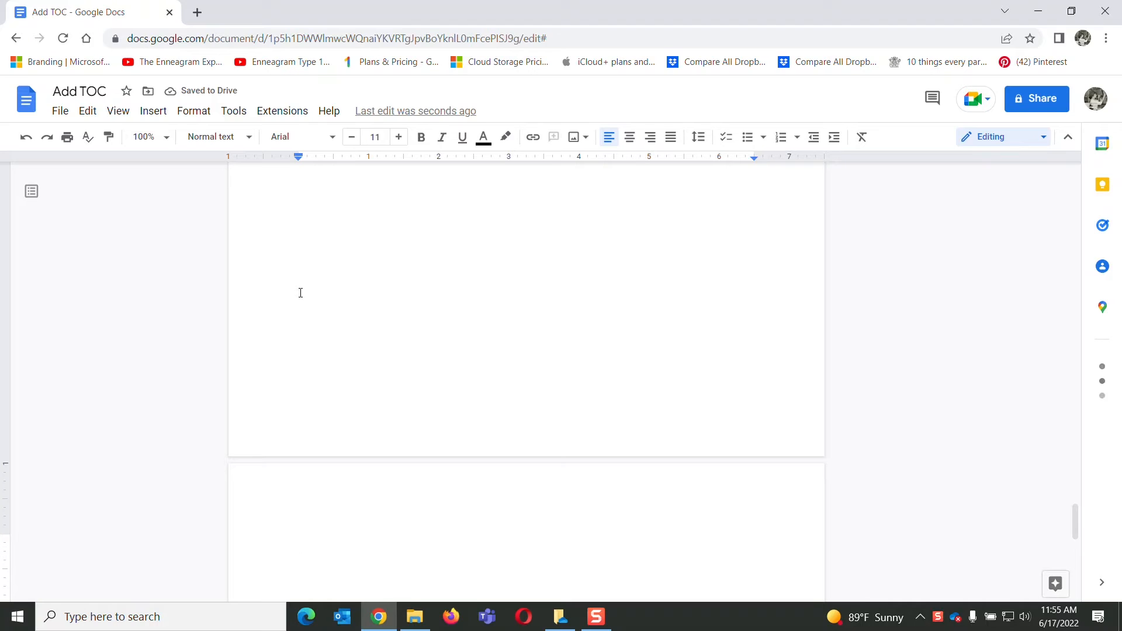
pyautogui.write('Rea')
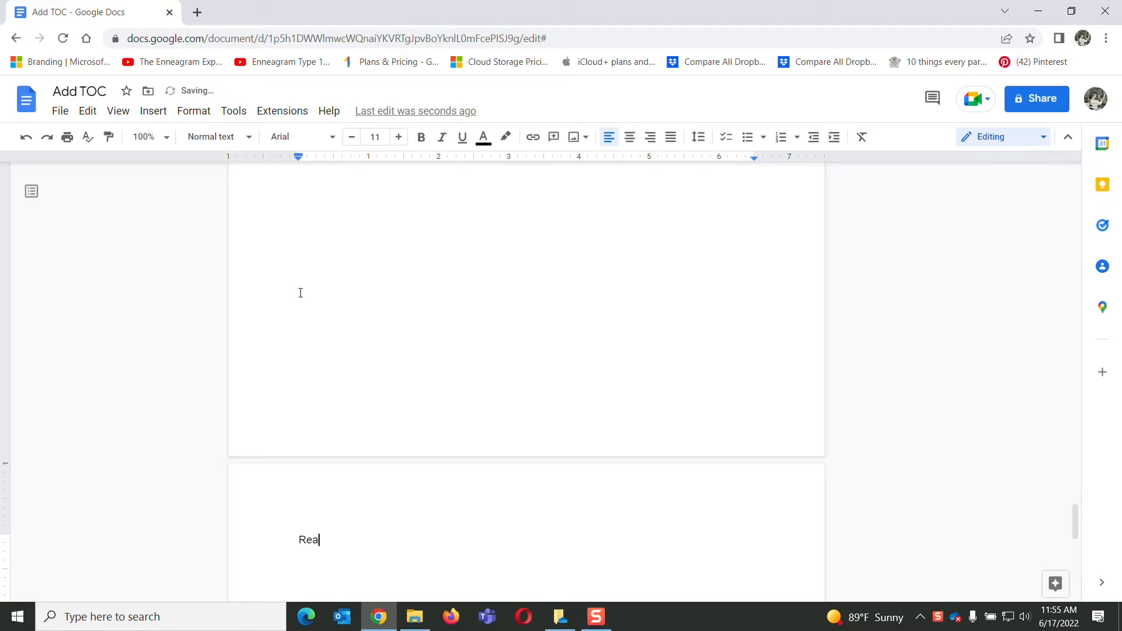
pyautogui.write('lly')
pyautogui.write('...This')
pyautogui.write(' is the last ')
pyautogui.write('stop')
pyautogui.write('...')
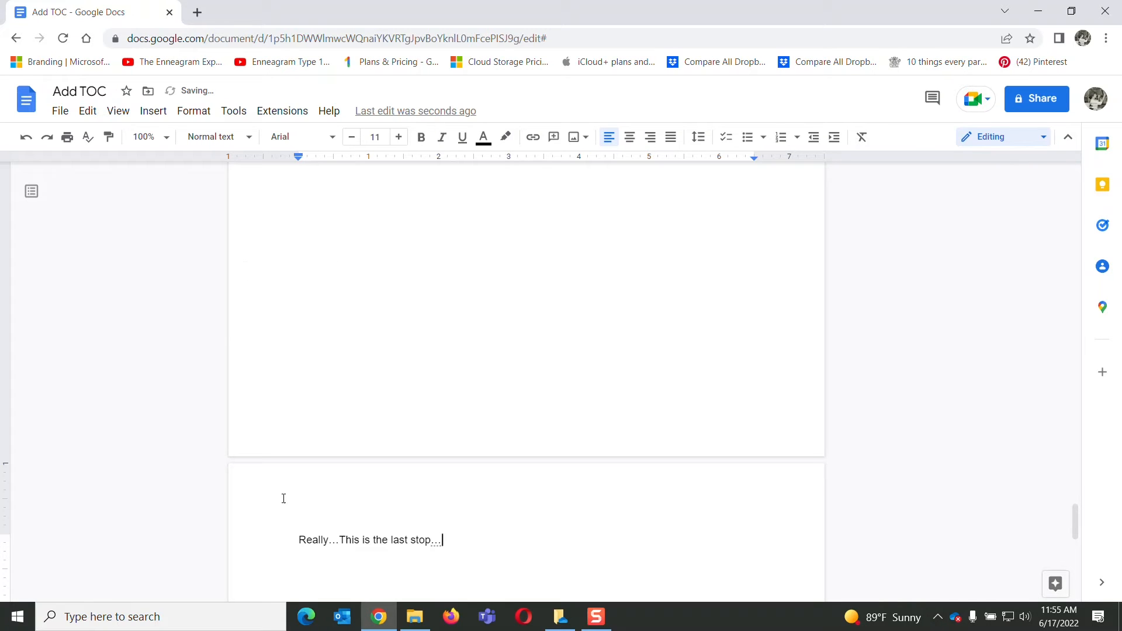
# Apply the Heading 2 style to the "Really…This is the last stop…" line
pyautogui.moveTo(300, 539); pyautogui.dragTo(443, 534)
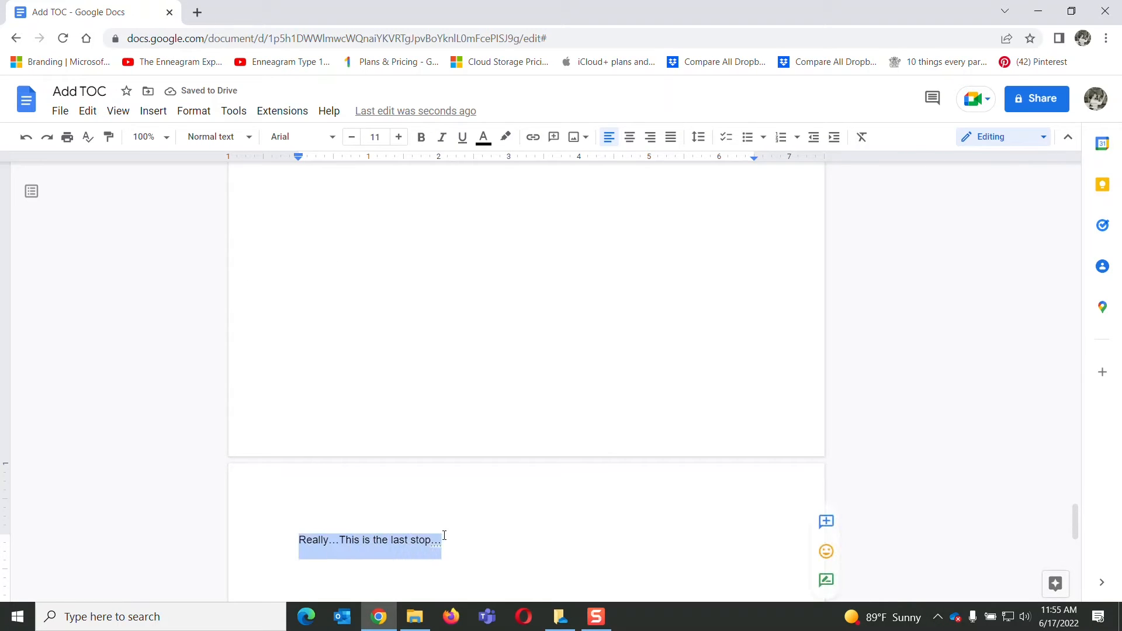
pyautogui.click(249, 142)
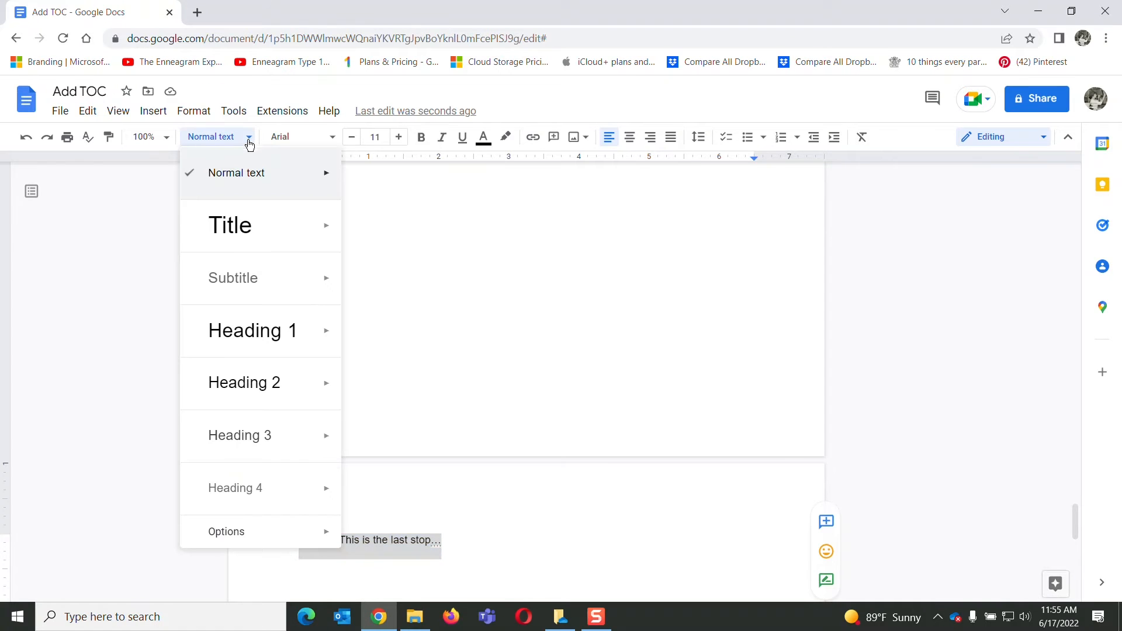
pyautogui.moveTo(266, 376)
pyautogui.click(409, 375)
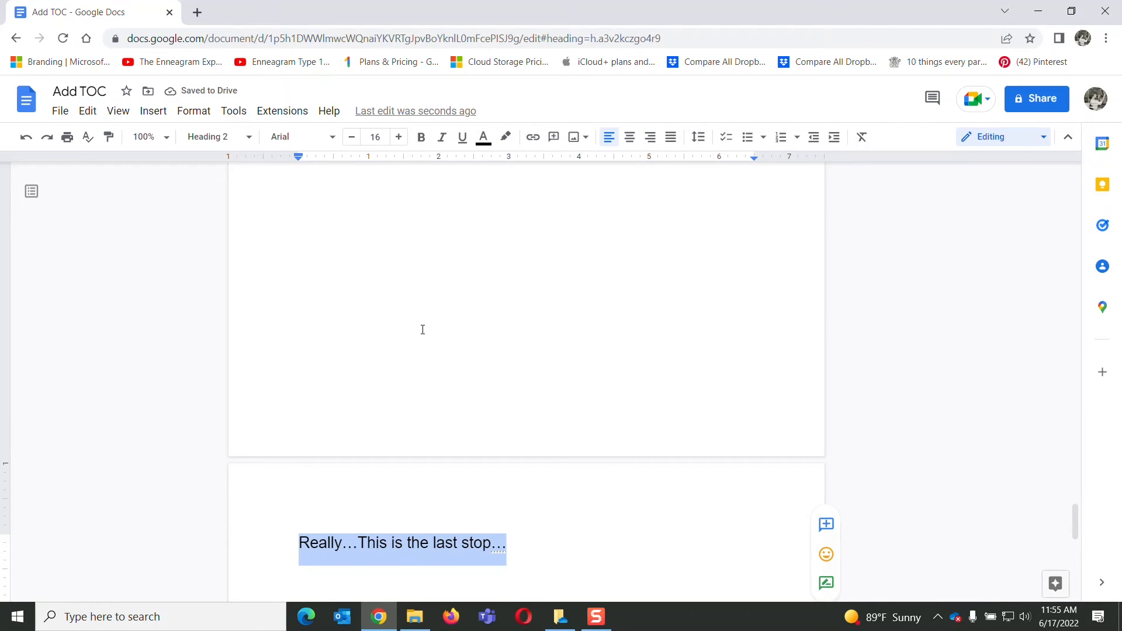
# Update the table of contents at the start of the document to include the new heading
pyautogui.hotkey('ctrl', 'Home')
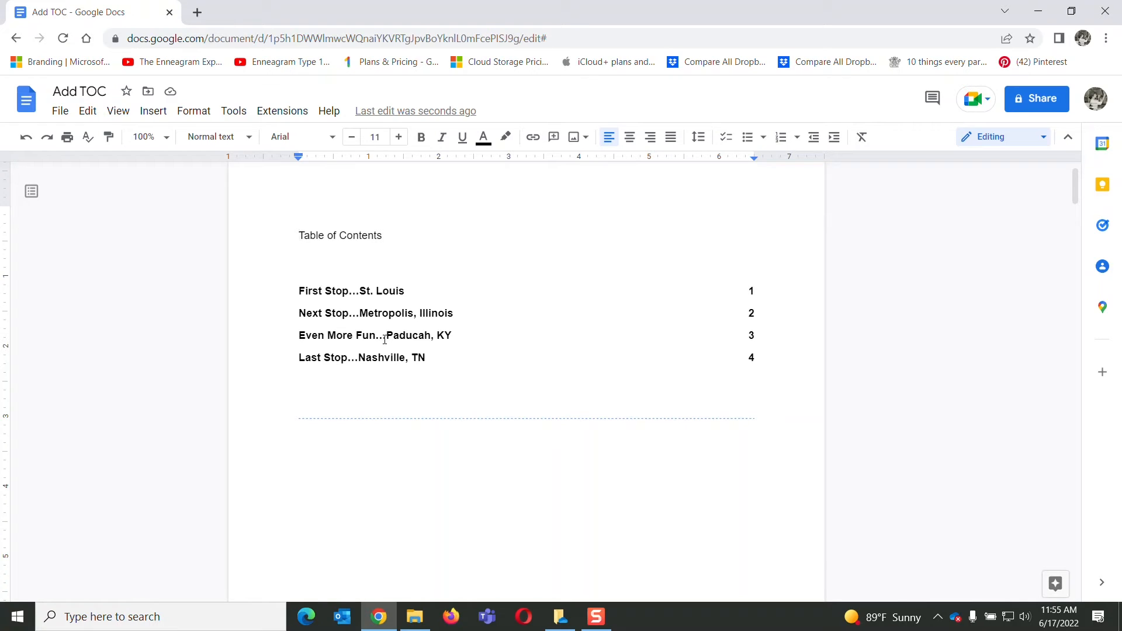
pyautogui.click(339, 309)
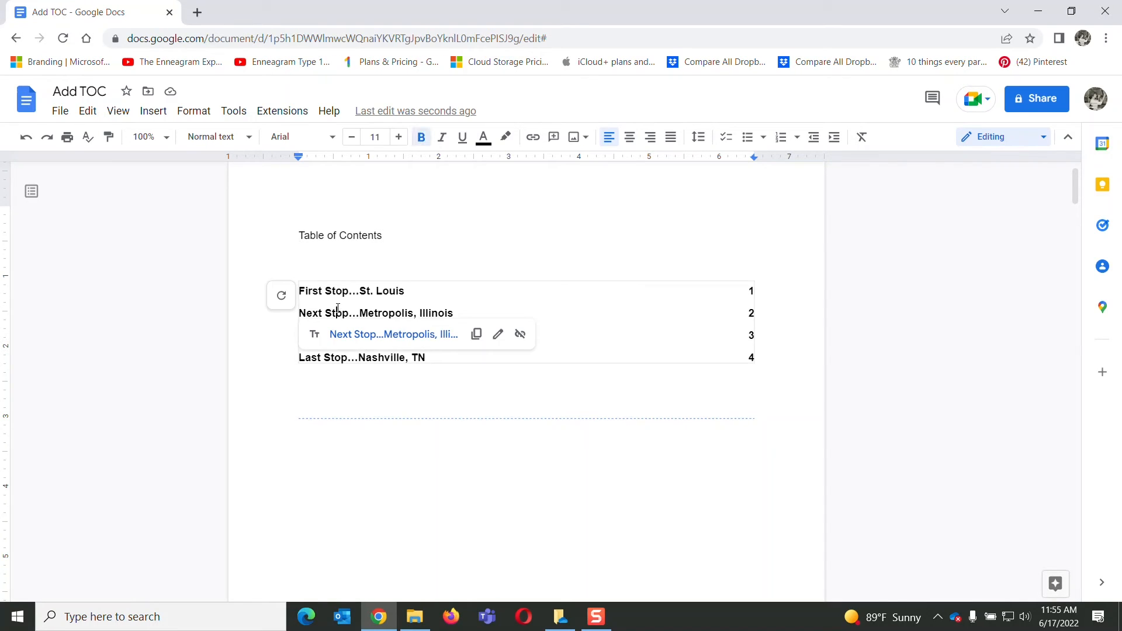
pyautogui.click(282, 297)
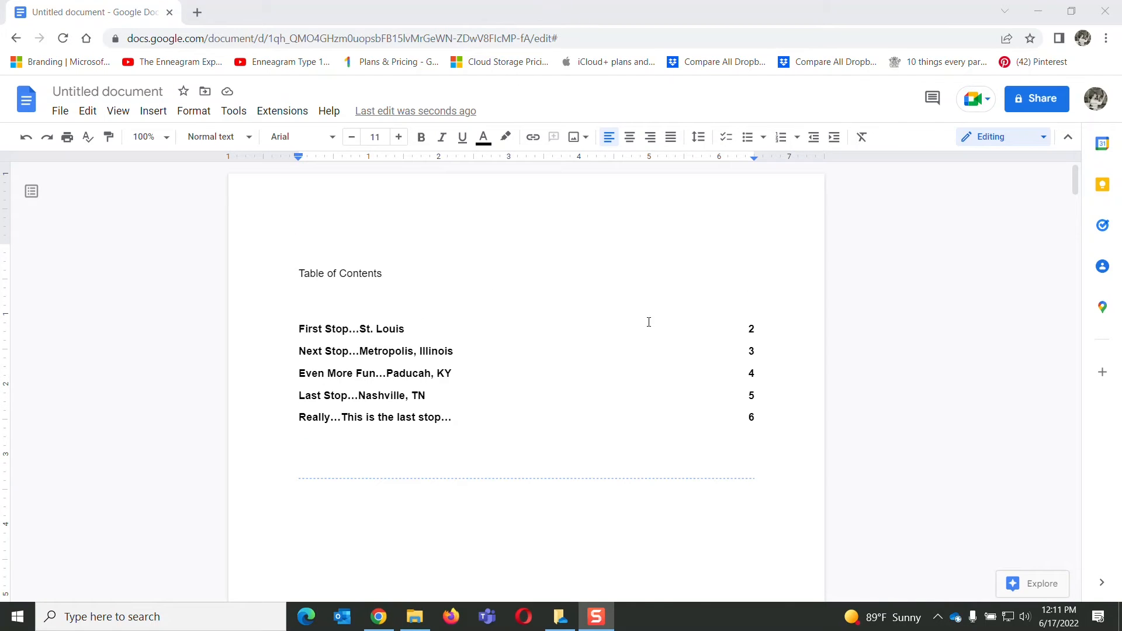
# Add footer page numbers to Section 1 starting at 1, with the number not shown on the first page
pyautogui.moveTo(1074, 180); pyautogui.dragTo(1057, 244)
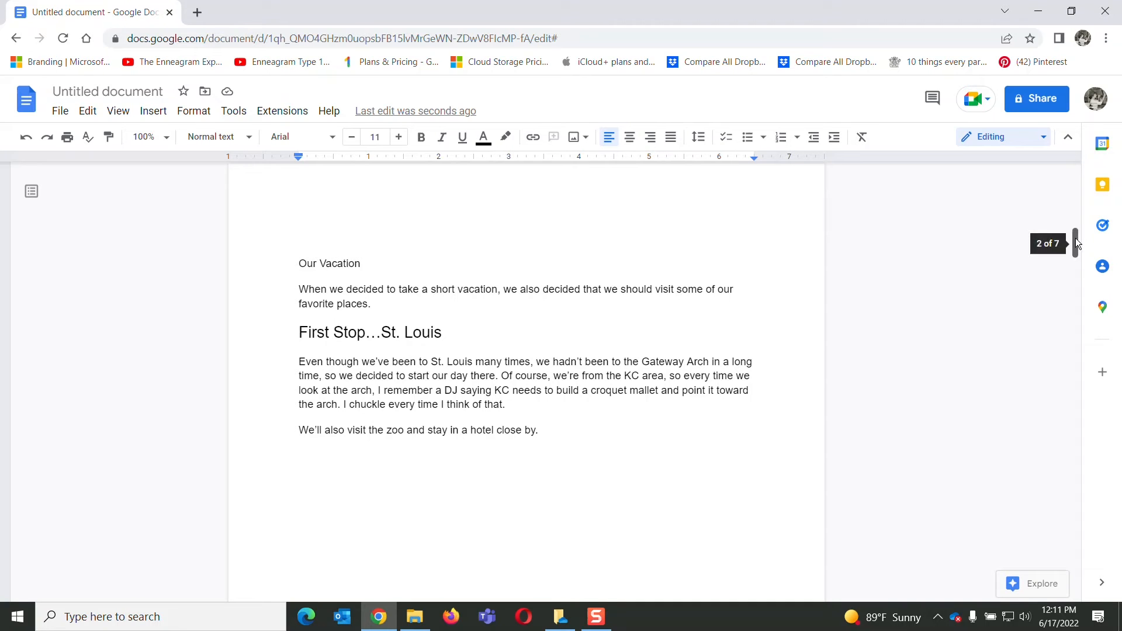
pyautogui.moveTo(1075, 237); pyautogui.dragTo(1073, 177)
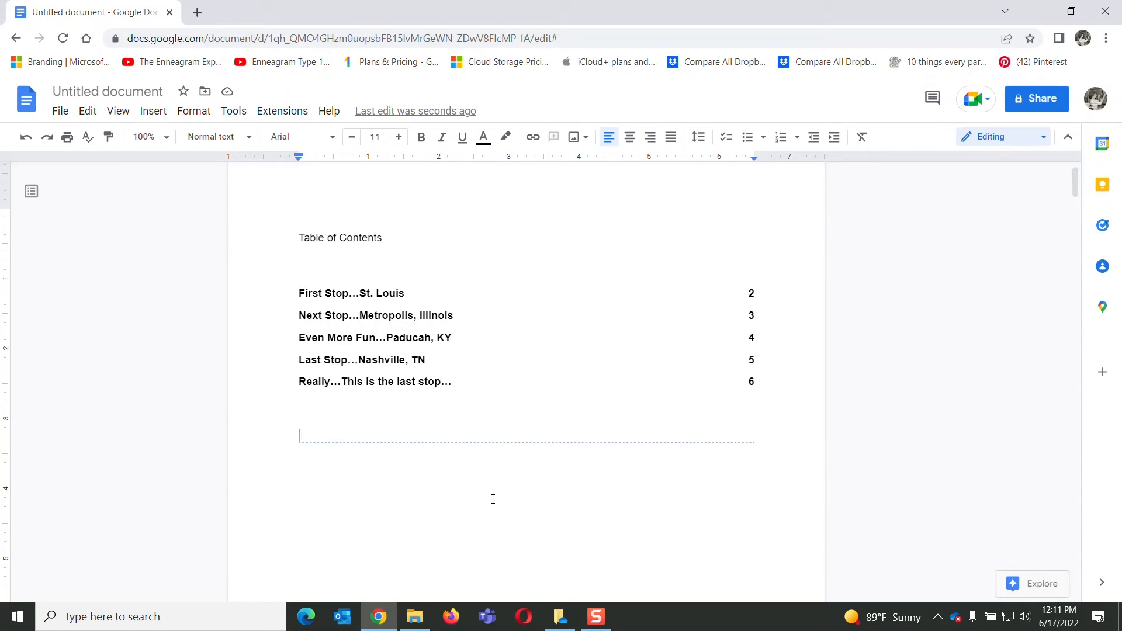
pyautogui.click(156, 114)
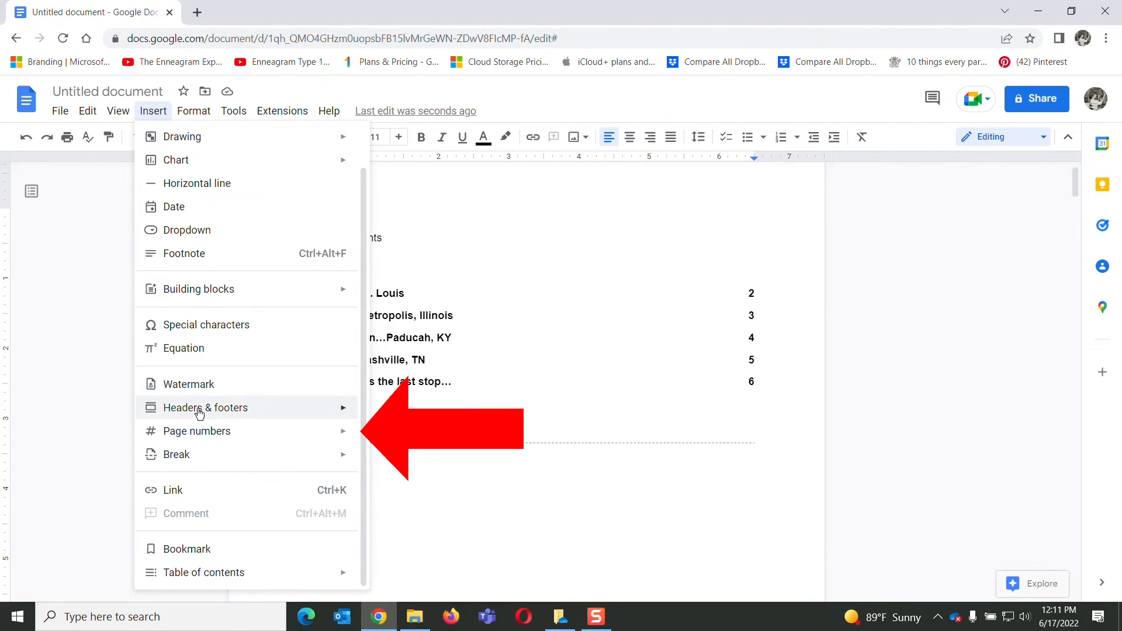
pyautogui.moveTo(196, 431)
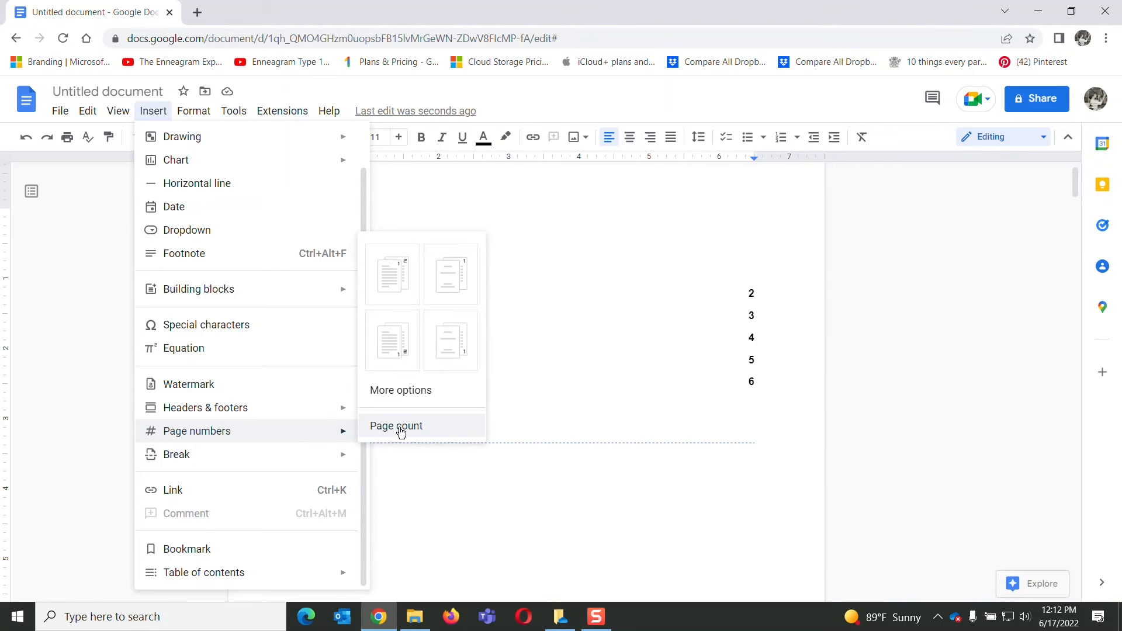
pyautogui.click(427, 397)
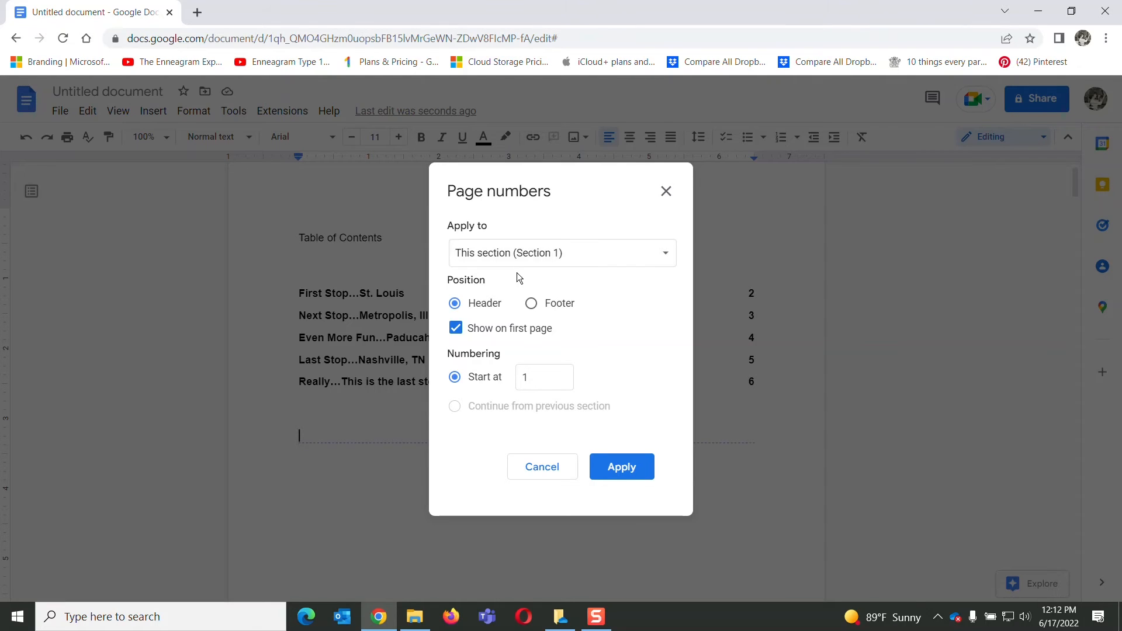
pyautogui.click(531, 303)
pyautogui.click(498, 328)
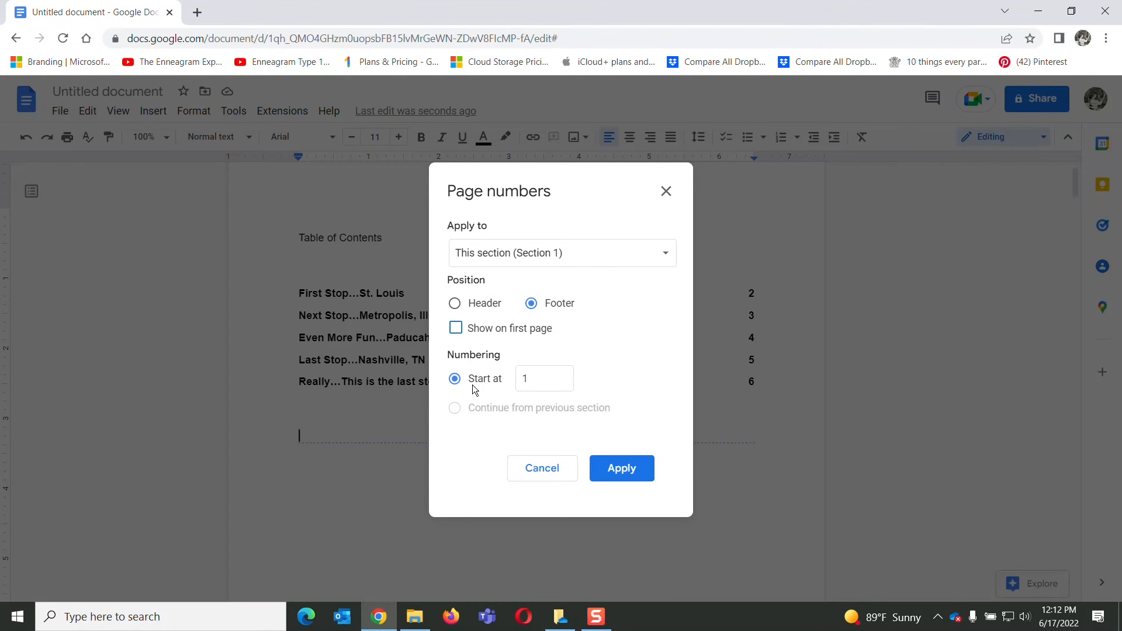
pyautogui.click(529, 379)
pyautogui.click(476, 384)
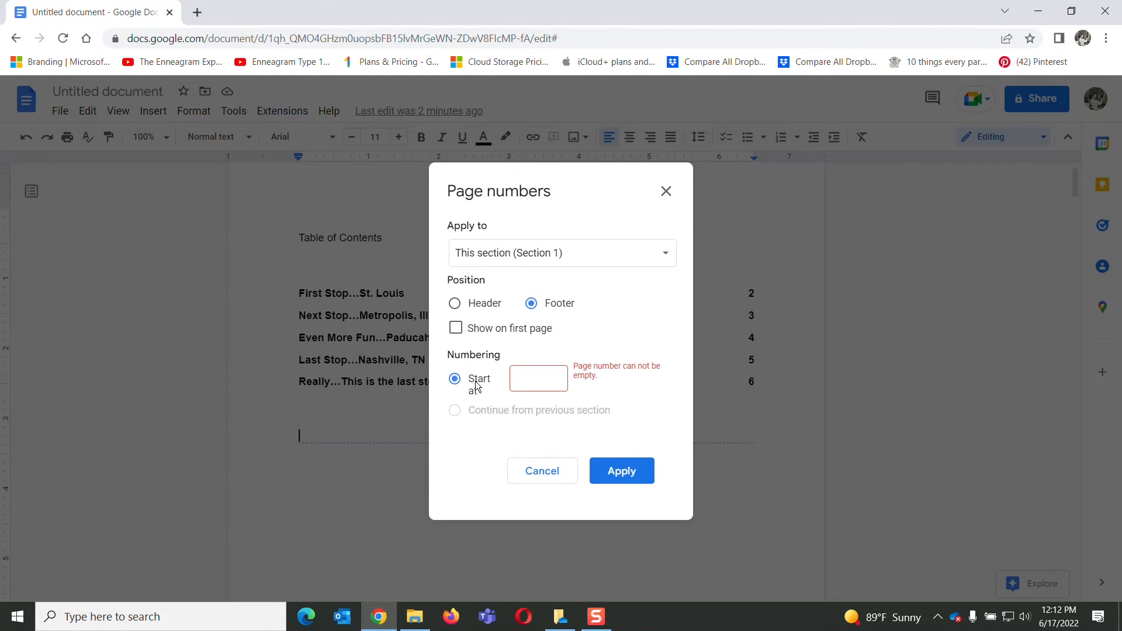
pyautogui.click(523, 381)
pyautogui.write('1')
pyautogui.click(623, 473)
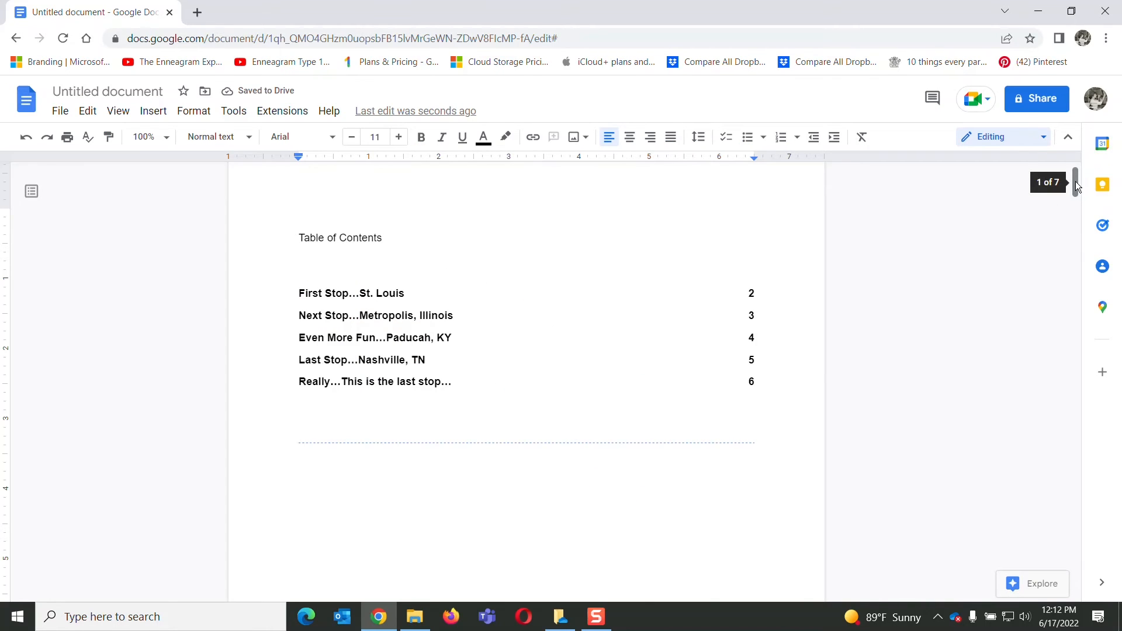
# Add footer page numbers to Section 2, beginning at the "Our Vacation" page, with numbering starting at 1
pyautogui.moveTo(1075, 184); pyautogui.dragTo(1063, 242)
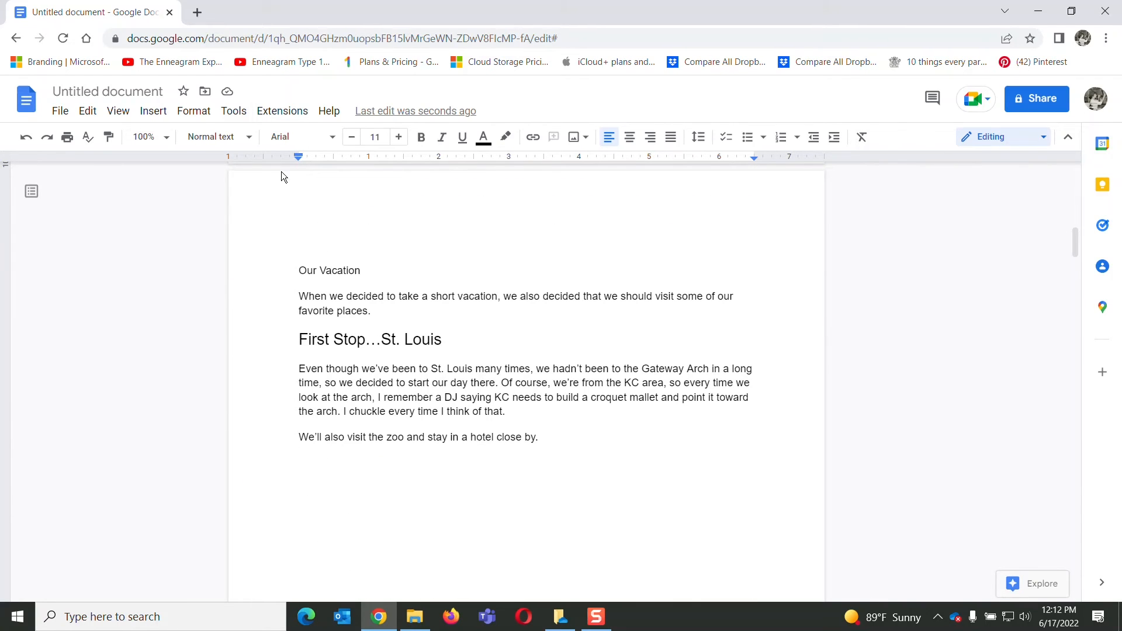
pyautogui.click(328, 296)
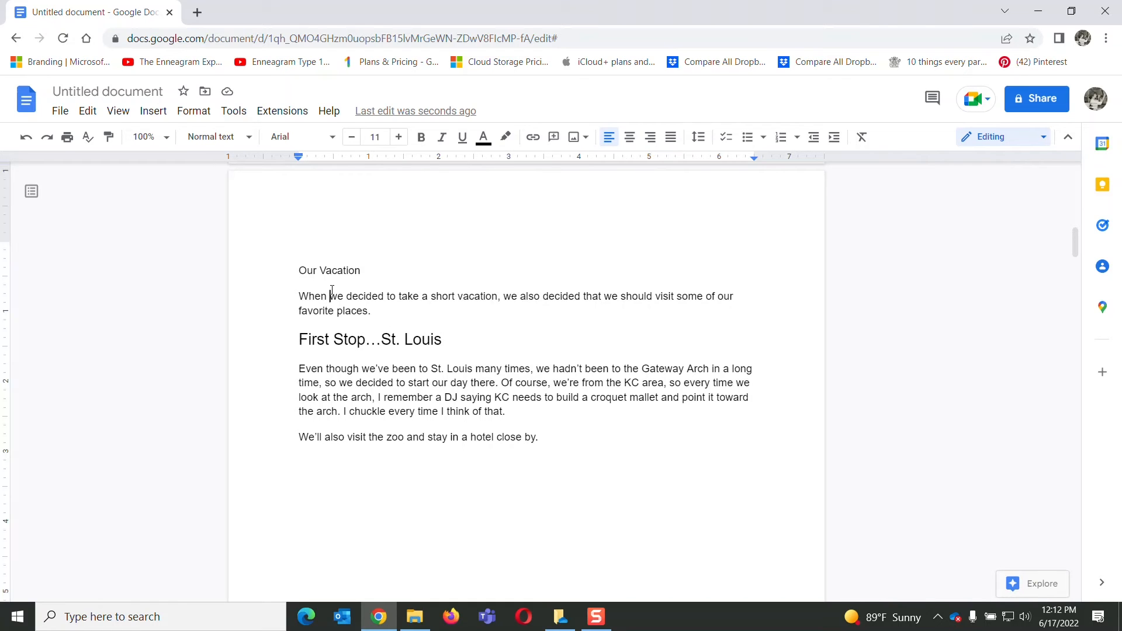
pyautogui.click(153, 111)
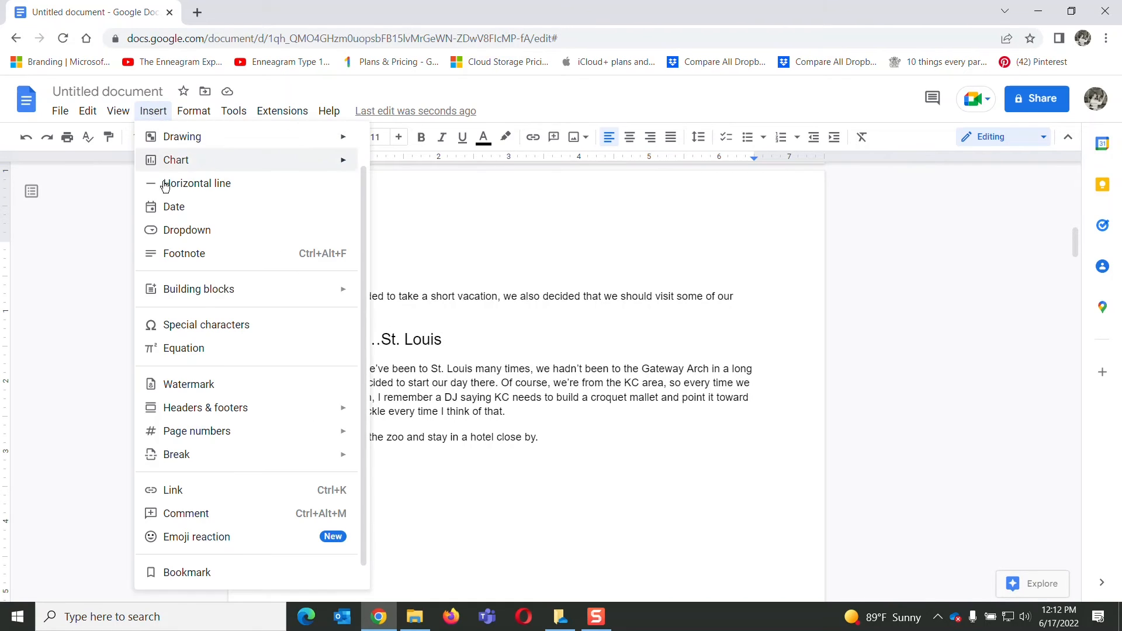
pyautogui.moveTo(206, 432)
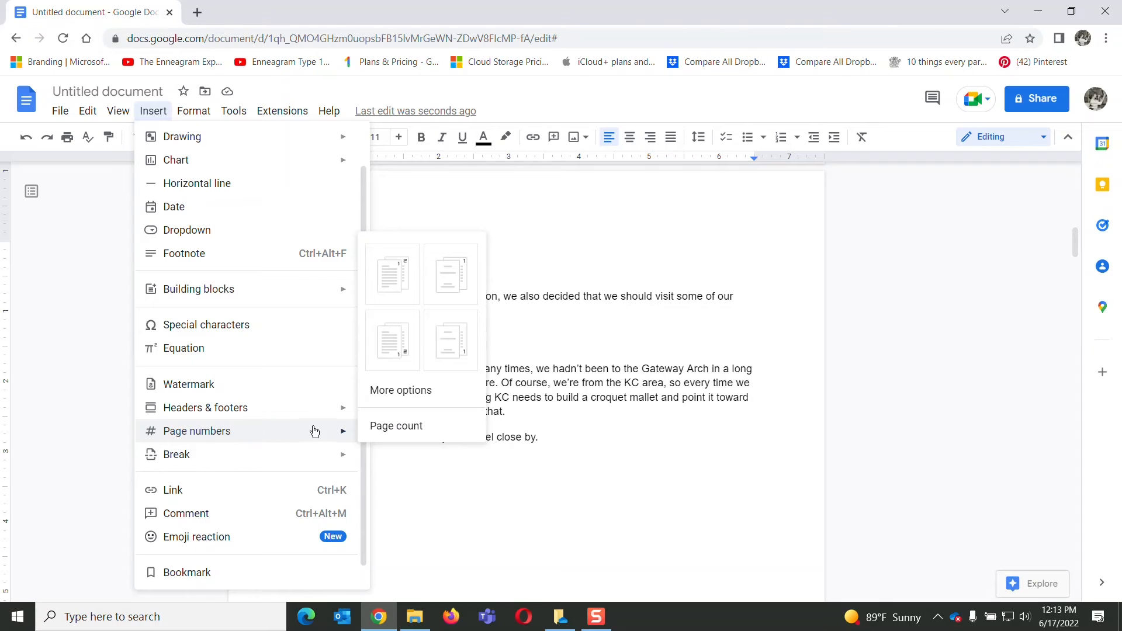
pyautogui.click(422, 390)
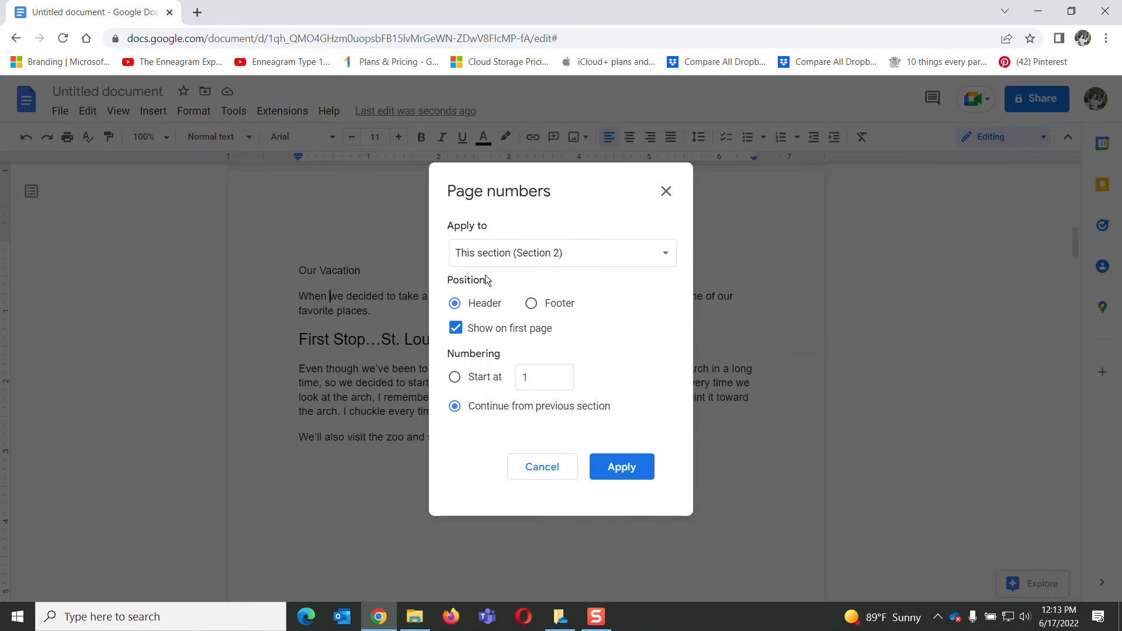
pyautogui.click(530, 304)
pyautogui.click(457, 380)
pyautogui.click(614, 467)
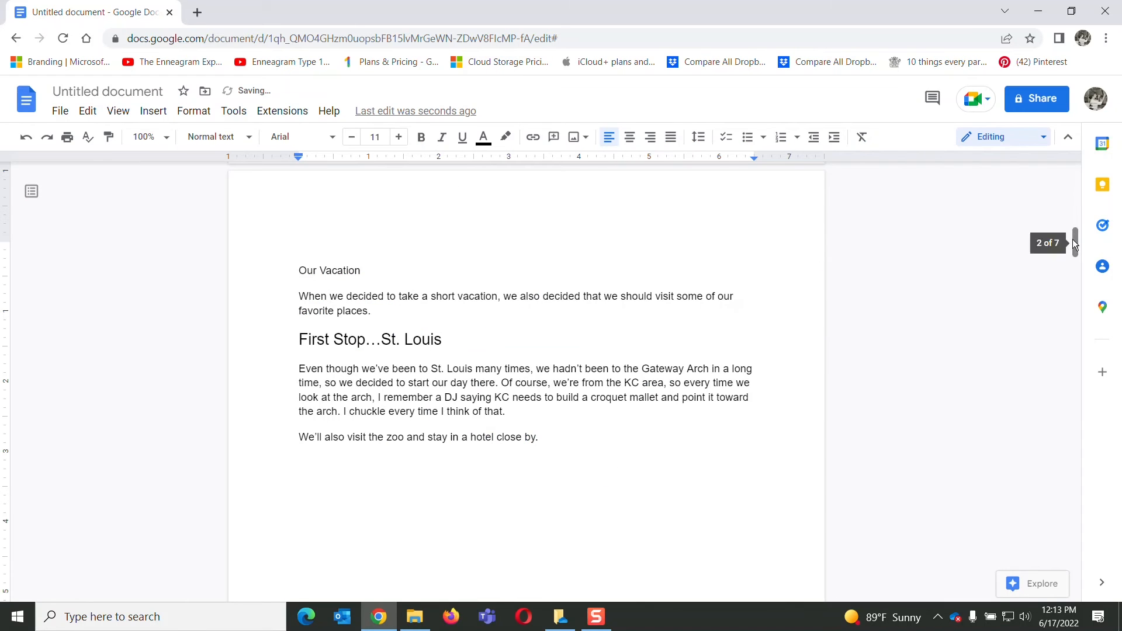
# Check the new footer number on the "Our Vacation" page and update the table of contents to the new page numbering
pyautogui.moveTo(1076, 237); pyautogui.dragTo(1077, 280)
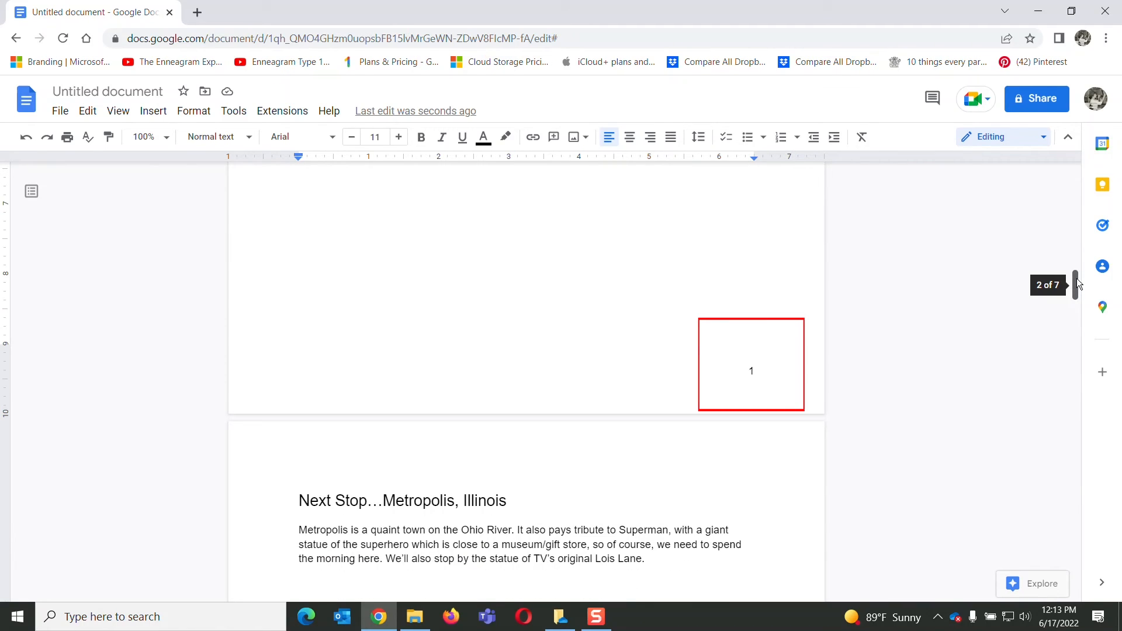
pyautogui.moveTo(1078, 281); pyautogui.dragTo(1077, 181)
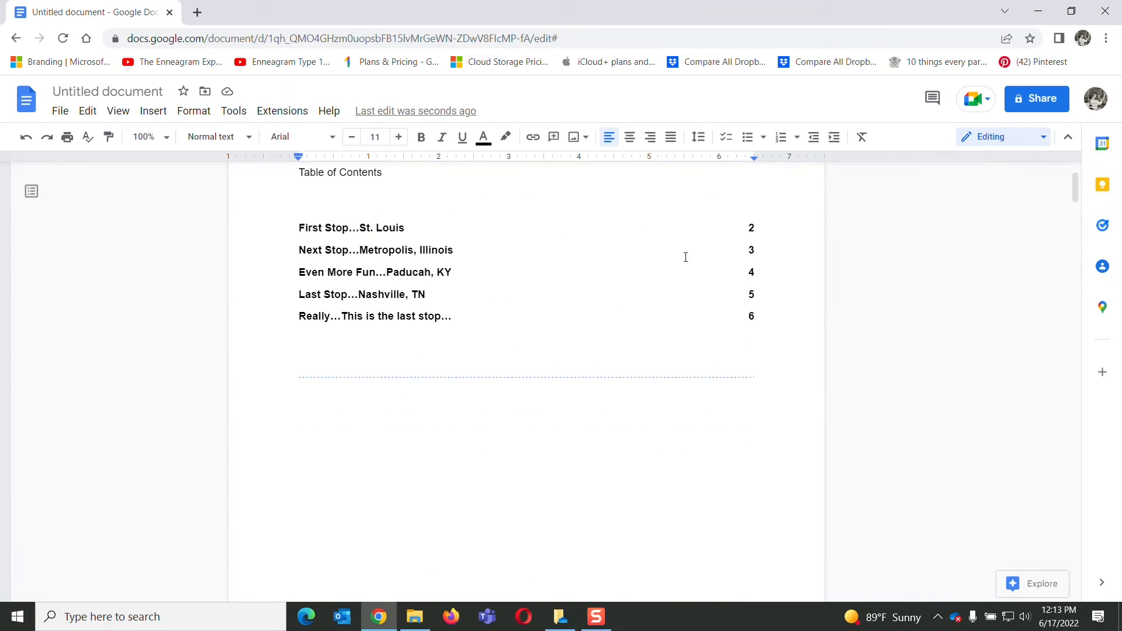
pyautogui.click(324, 244)
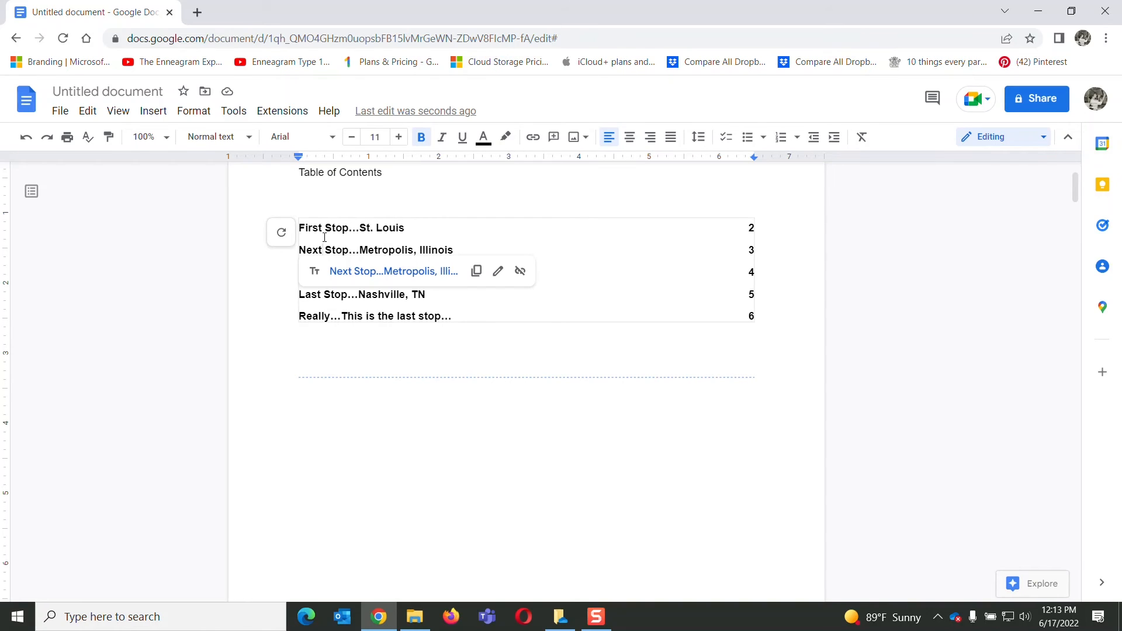
pyautogui.click(285, 237)
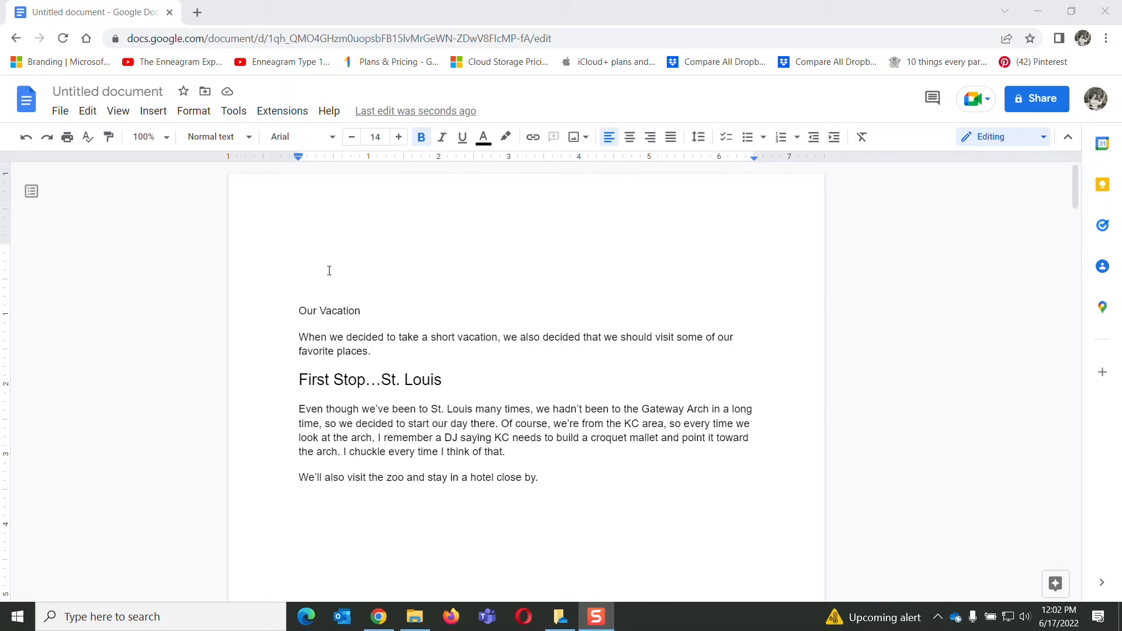
# Enter the line "Table of Contents" above "Our Vacation" at the start of the document, followed by a blank line
pyautogui.doubleClick(309, 254)
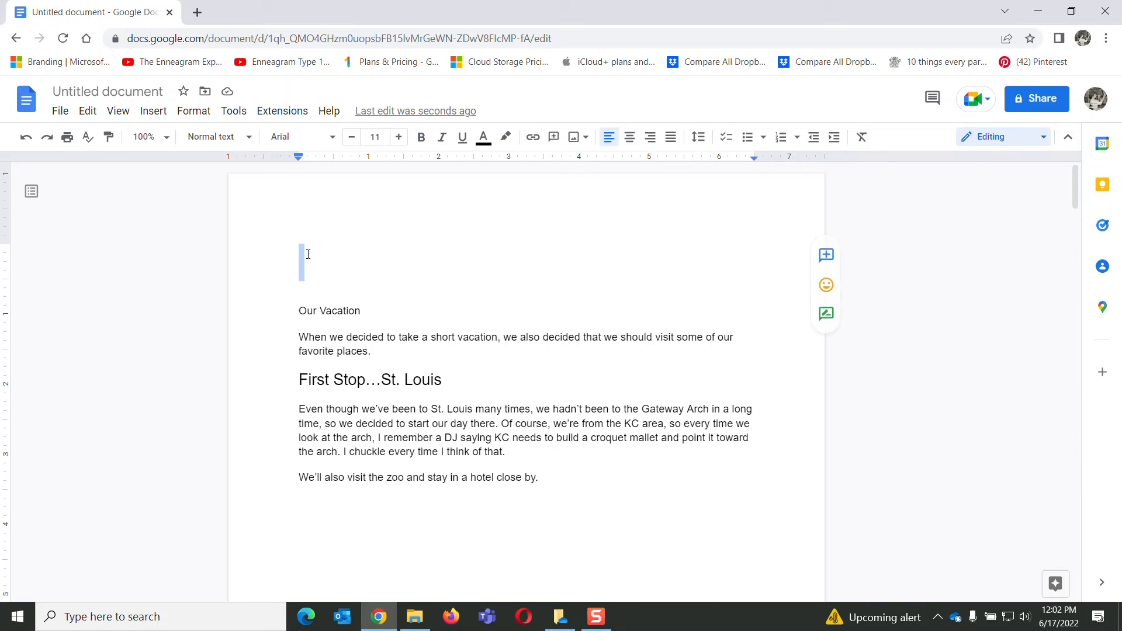
pyautogui.write('Table ')
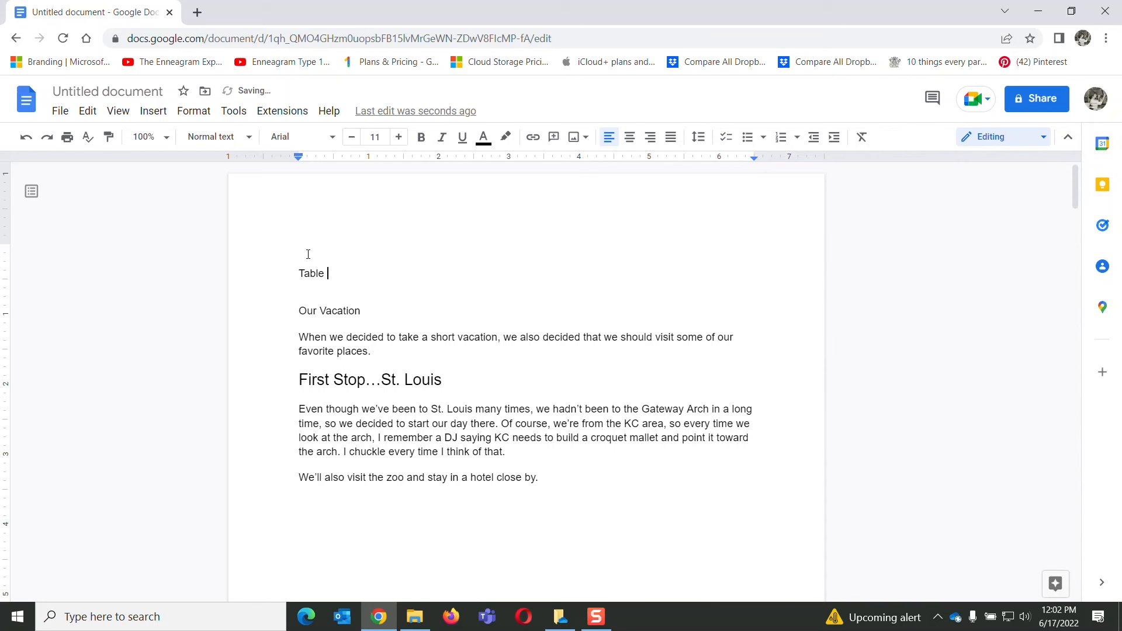
pyautogui.write('of Contents')
pyautogui.press('Return')
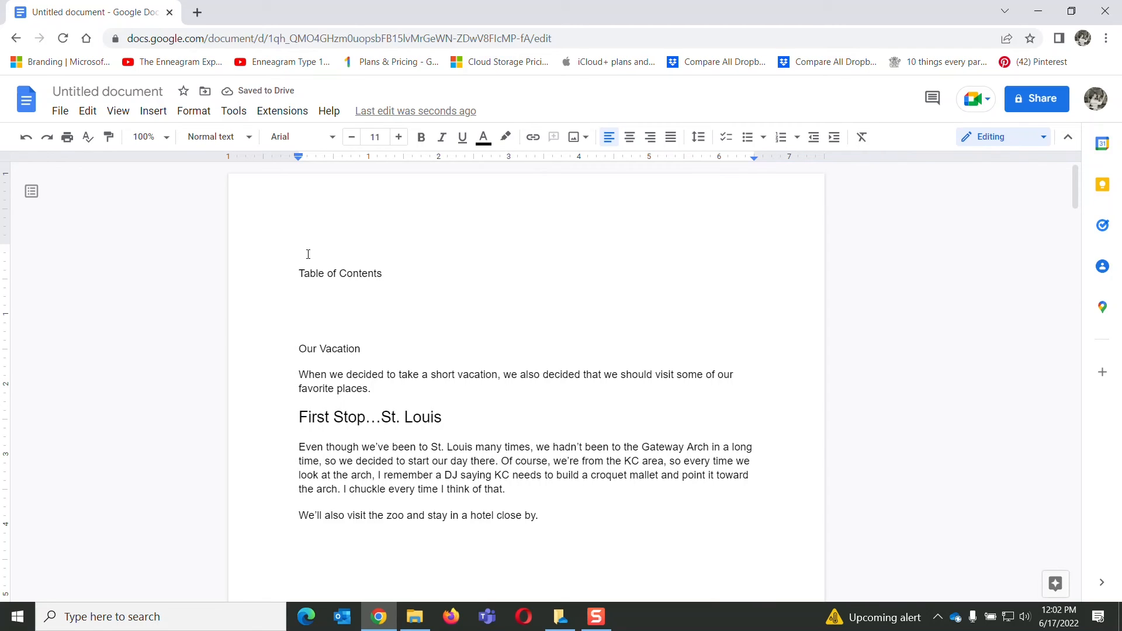
# Format the "Table of Contents" title as bold with a font size of 14
pyautogui.moveTo(302, 273); pyautogui.dragTo(384, 273)
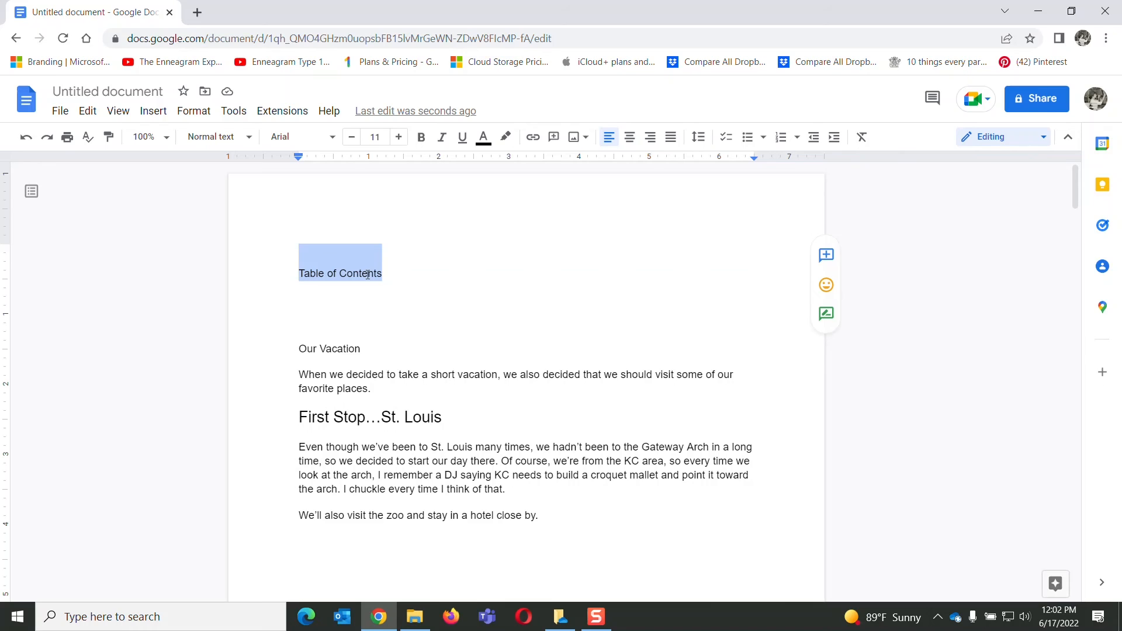
pyautogui.click(420, 136)
pyautogui.click(399, 138)
pyautogui.click(399, 138)
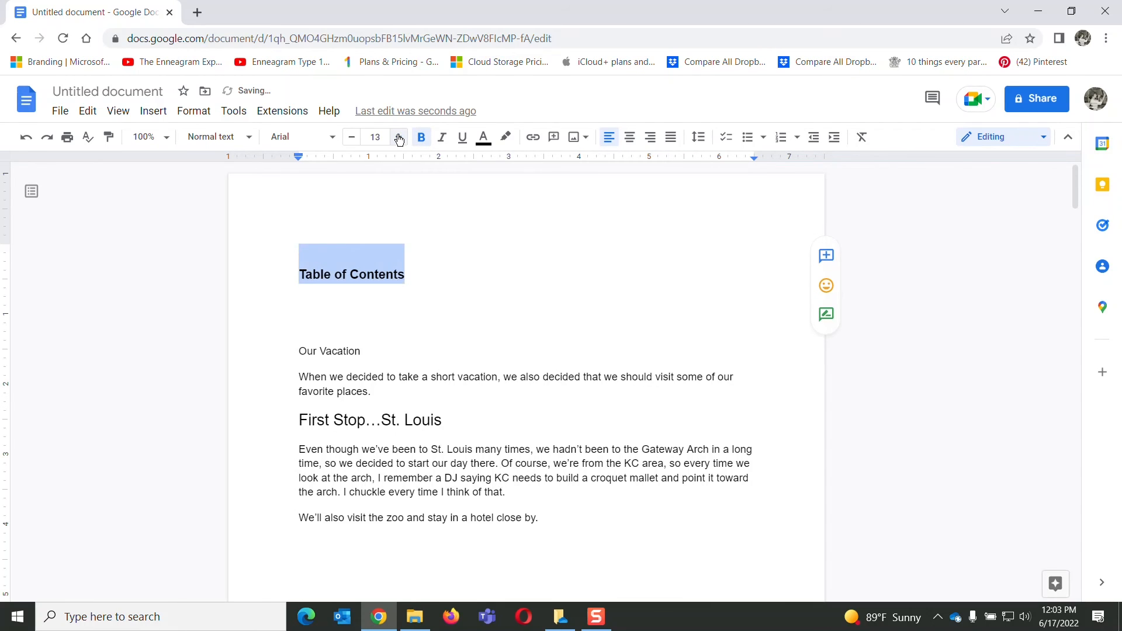
pyautogui.click(399, 138)
# Insert a table of contents with blue links on the blank line below the "Table of Contents" title
pyautogui.click(315, 298)
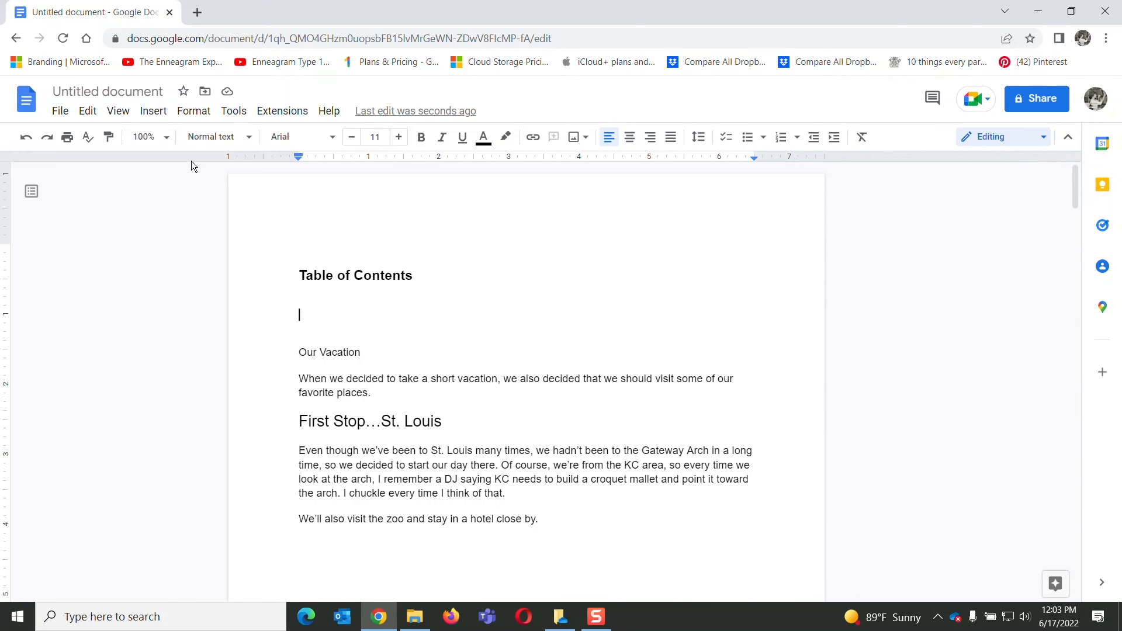
pyautogui.click(154, 111)
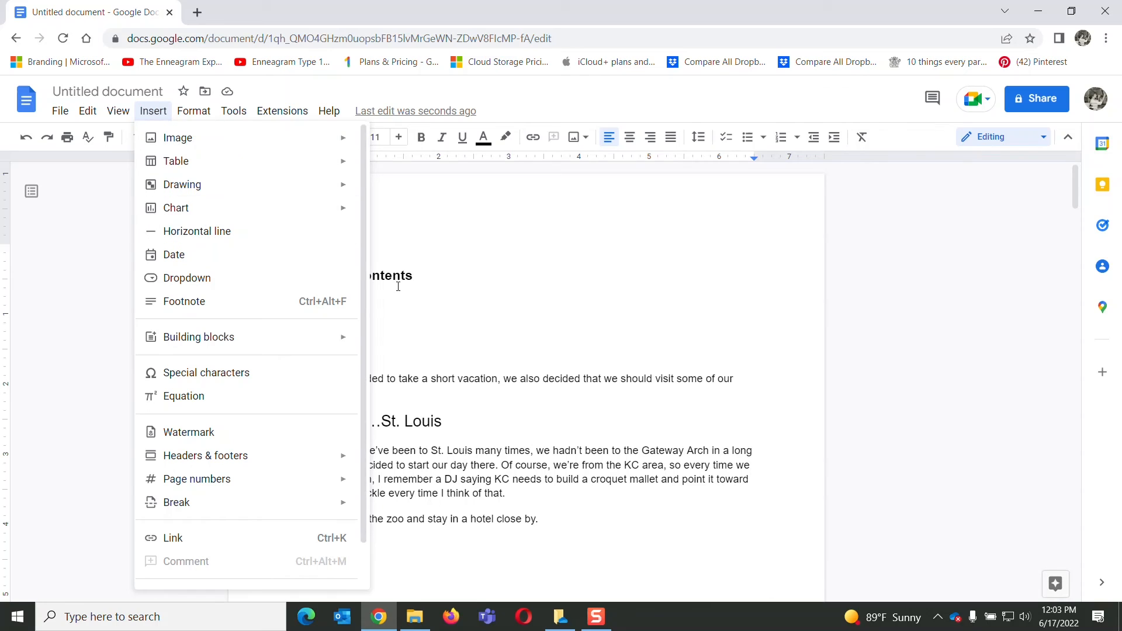
pyautogui.scroll(-2, 359, 325)
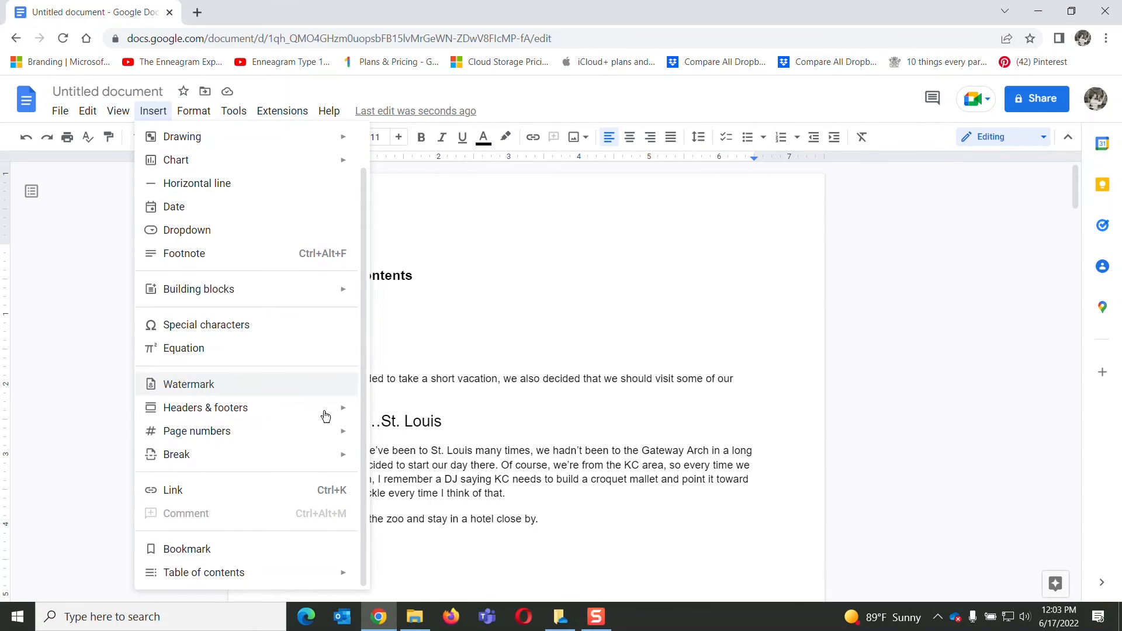
pyautogui.moveTo(242, 575)
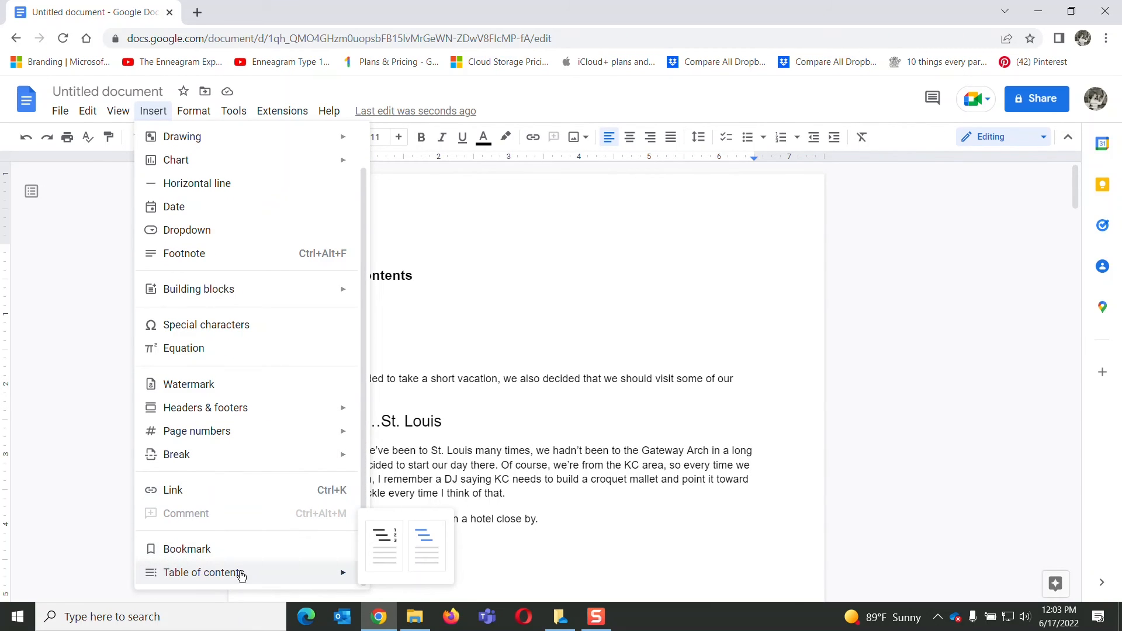
pyautogui.click(432, 544)
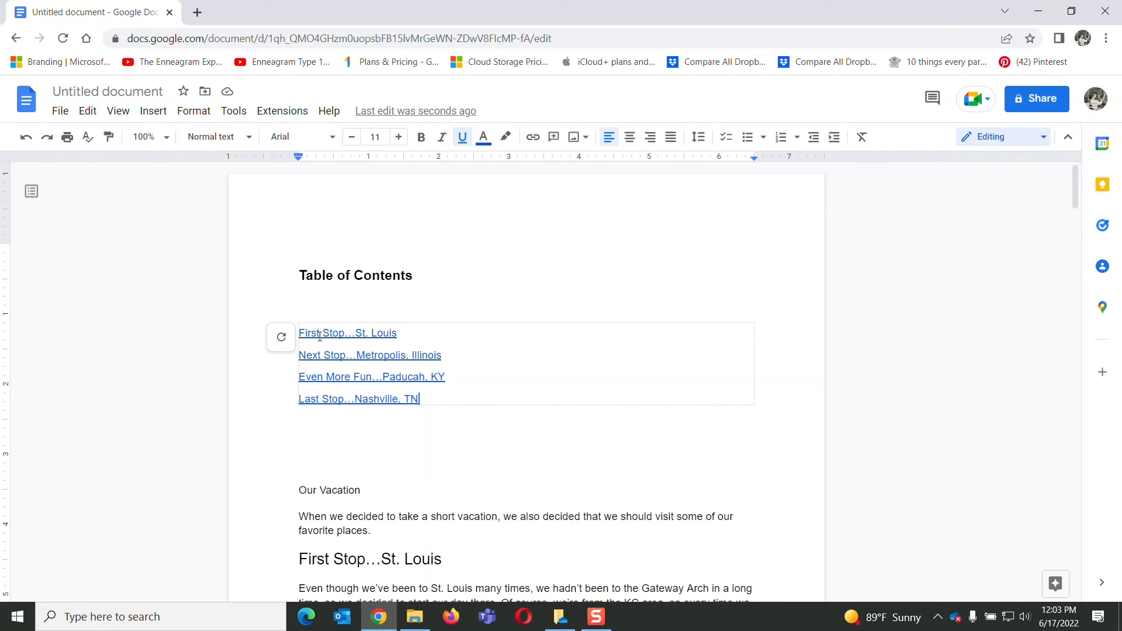
# Insert a next-page section break below the table of contents so "Our Vacation" starts on a new page
pyautogui.click(303, 432)
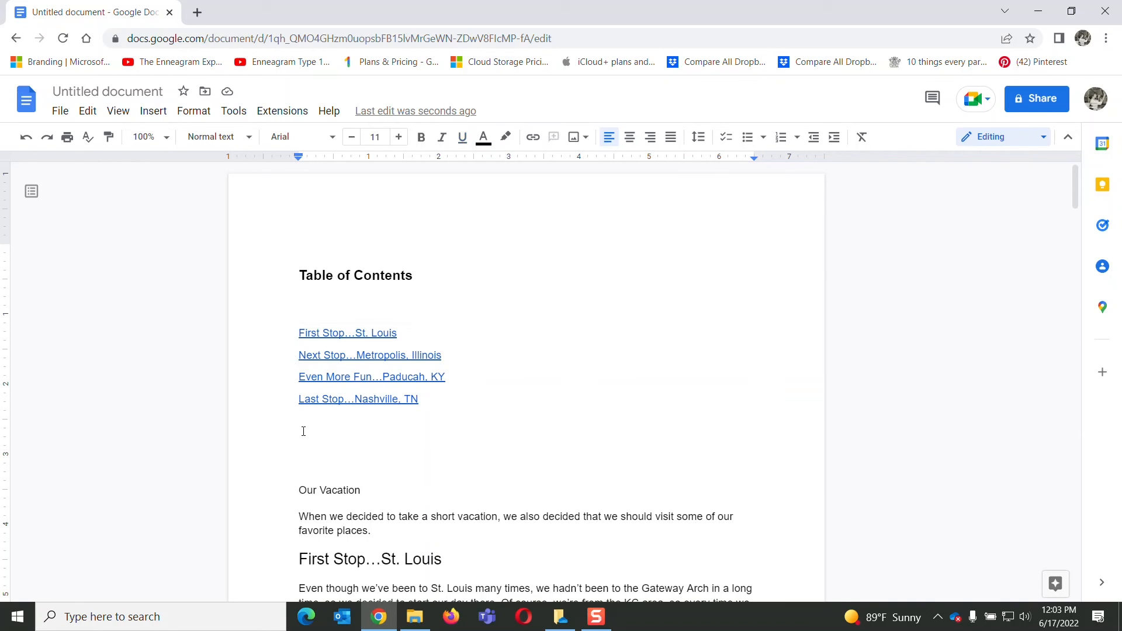
pyautogui.click(161, 118)
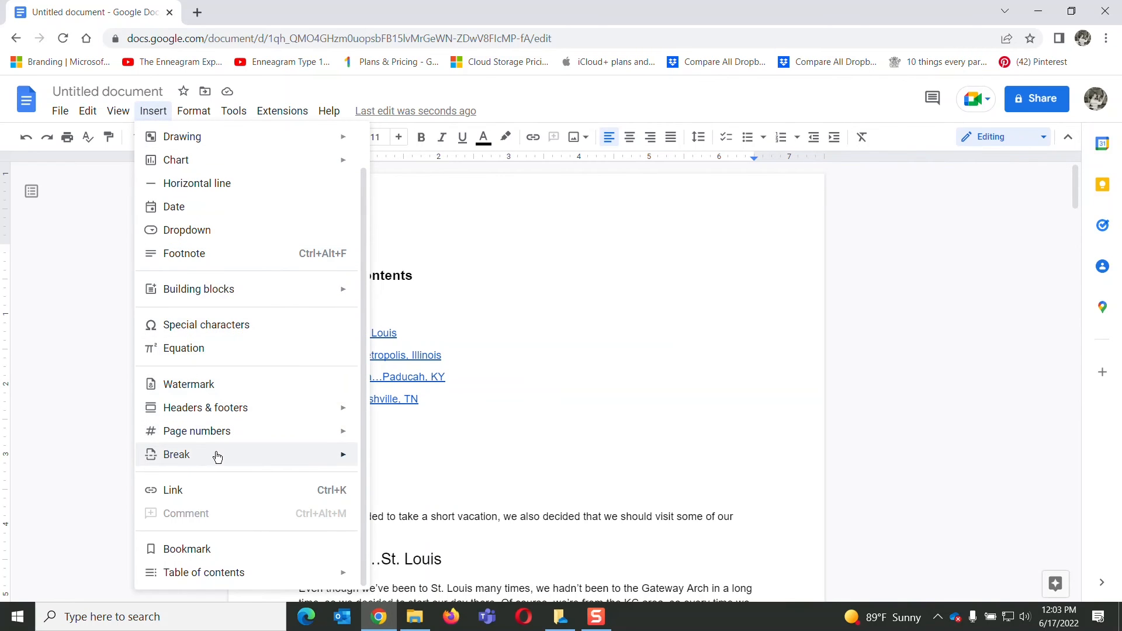
pyautogui.moveTo(217, 456)
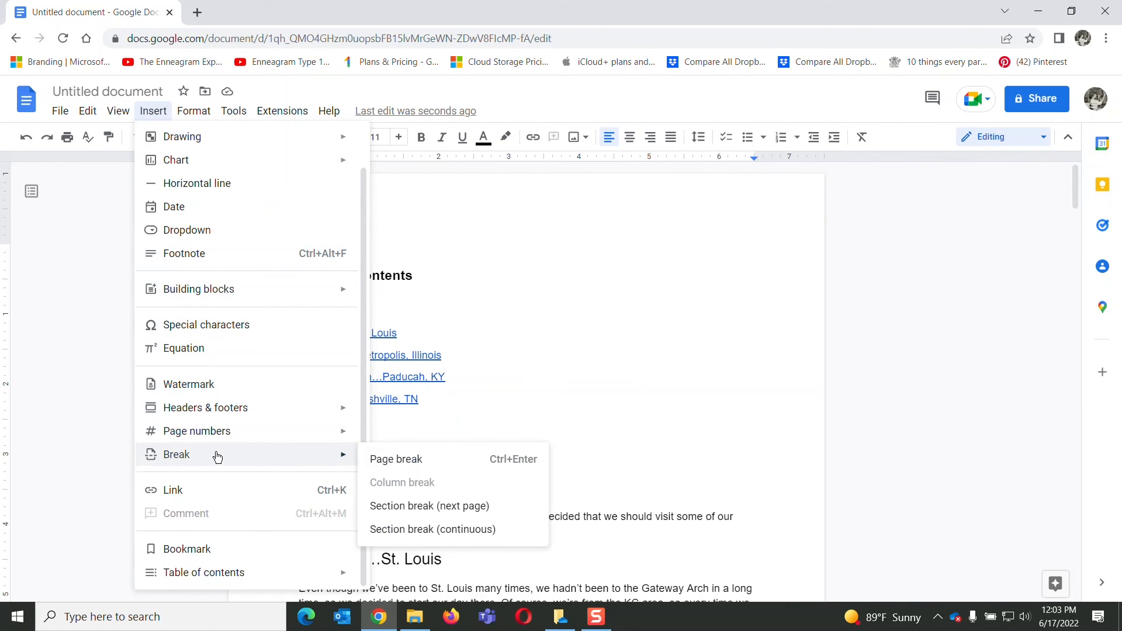
pyautogui.click(417, 507)
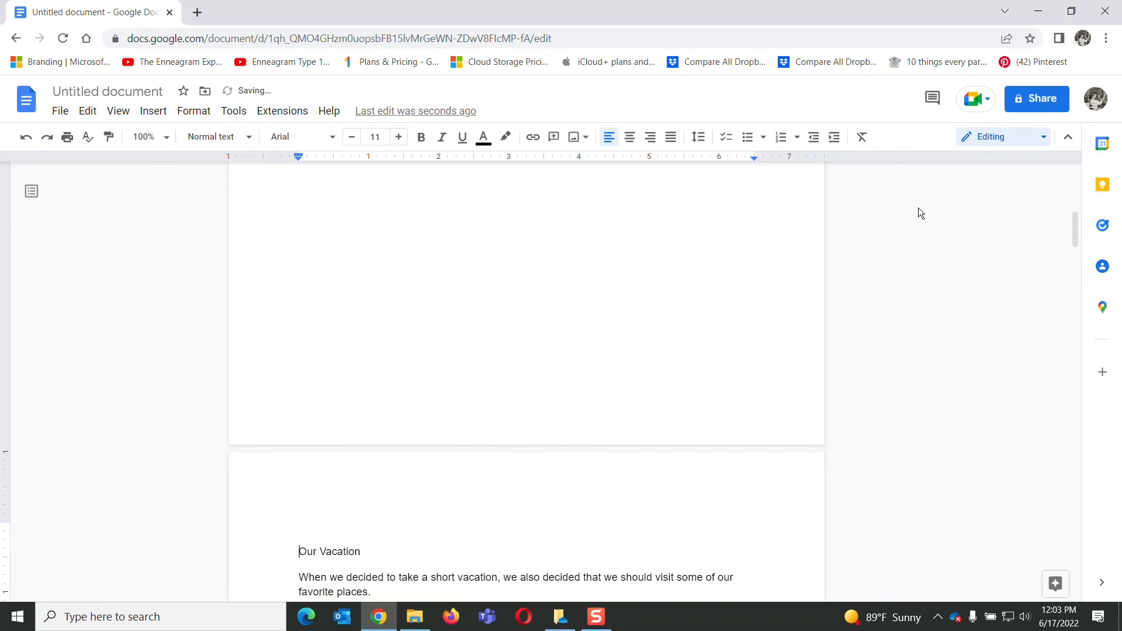
# Test the "First Stop…St. Louis" and "Last Stop…Nashville, TN" contents links, returning to the start of the document after each
pyautogui.moveTo(1071, 226); pyautogui.dragTo(1071, 180)
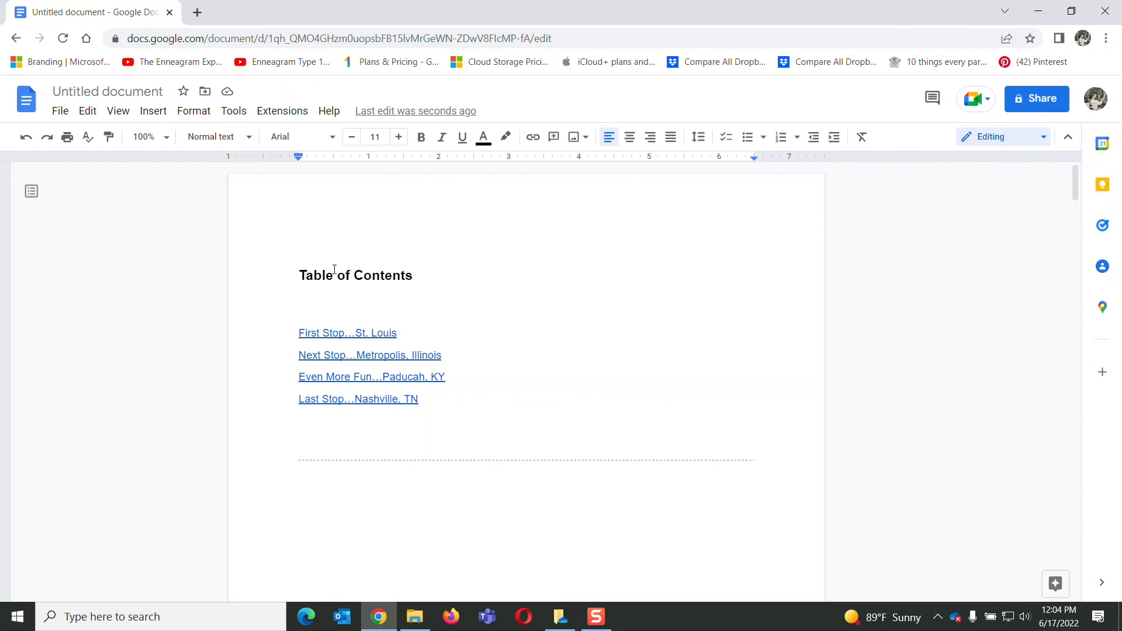
pyautogui.click(314, 333)
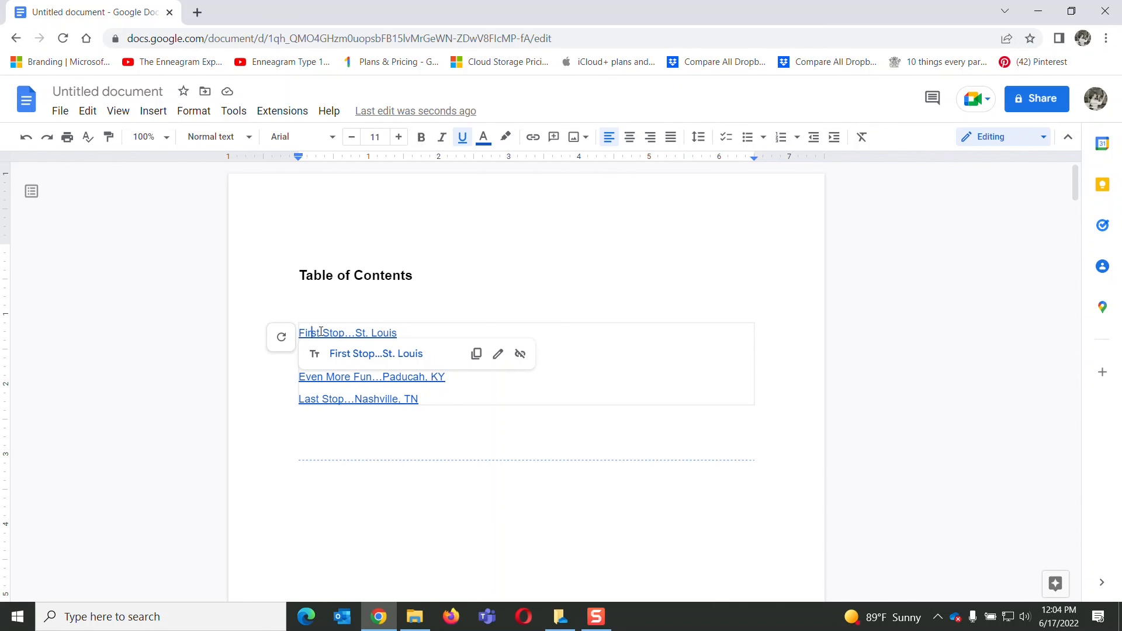
pyautogui.click(400, 358)
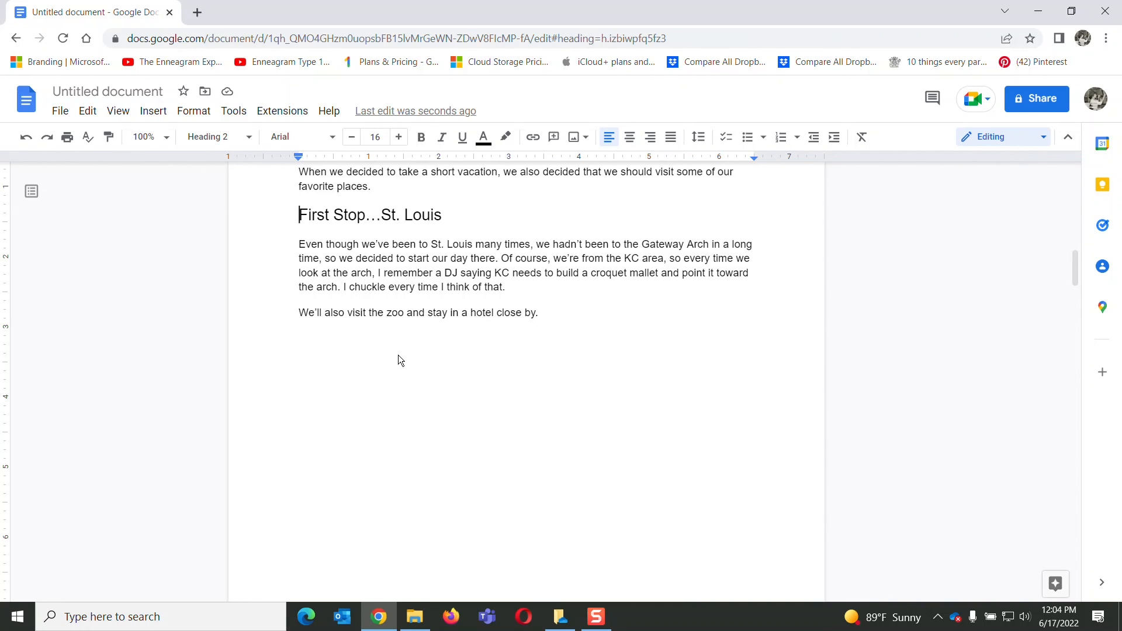
pyautogui.hotkey('ctrl', 'Home')
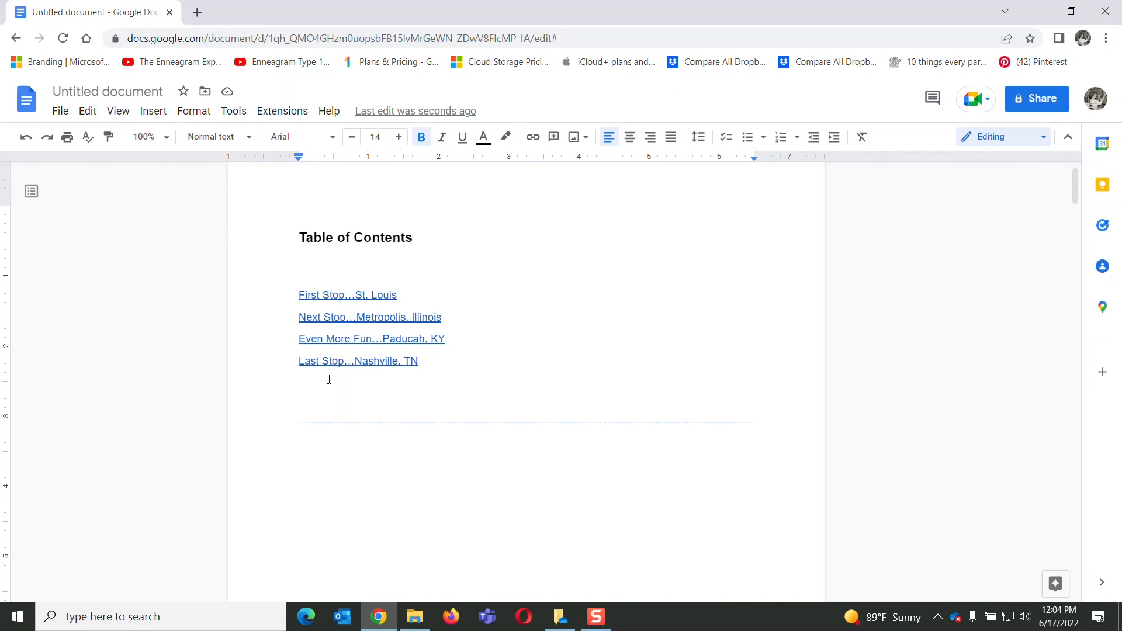
pyautogui.click(330, 361)
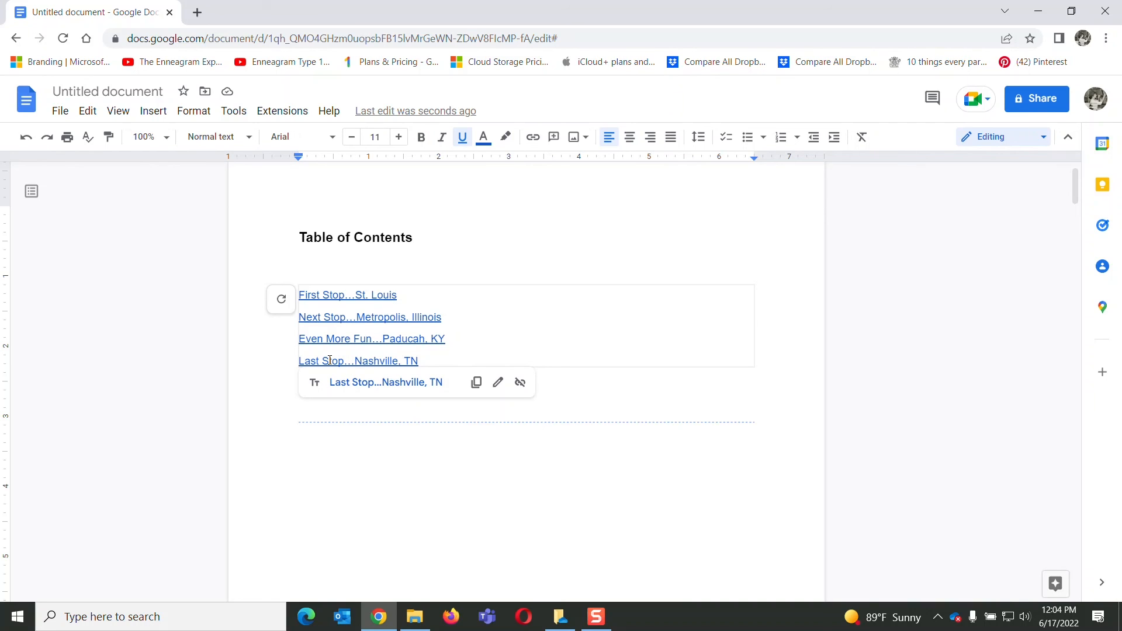
pyautogui.click(357, 384)
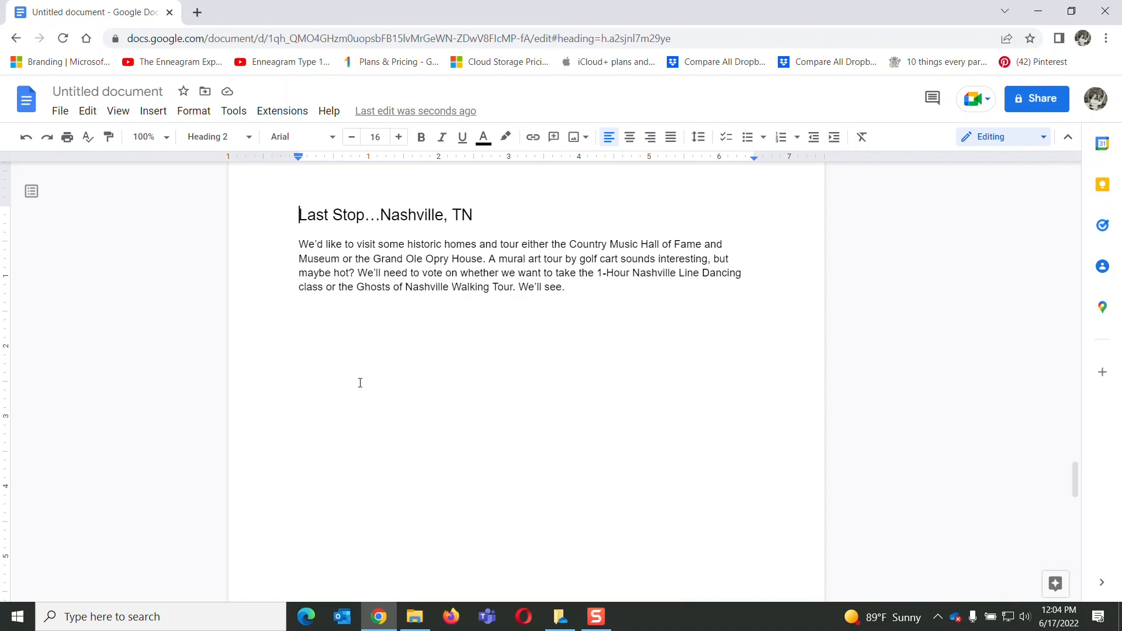
pyautogui.hotkey('ctrl', 'Home')
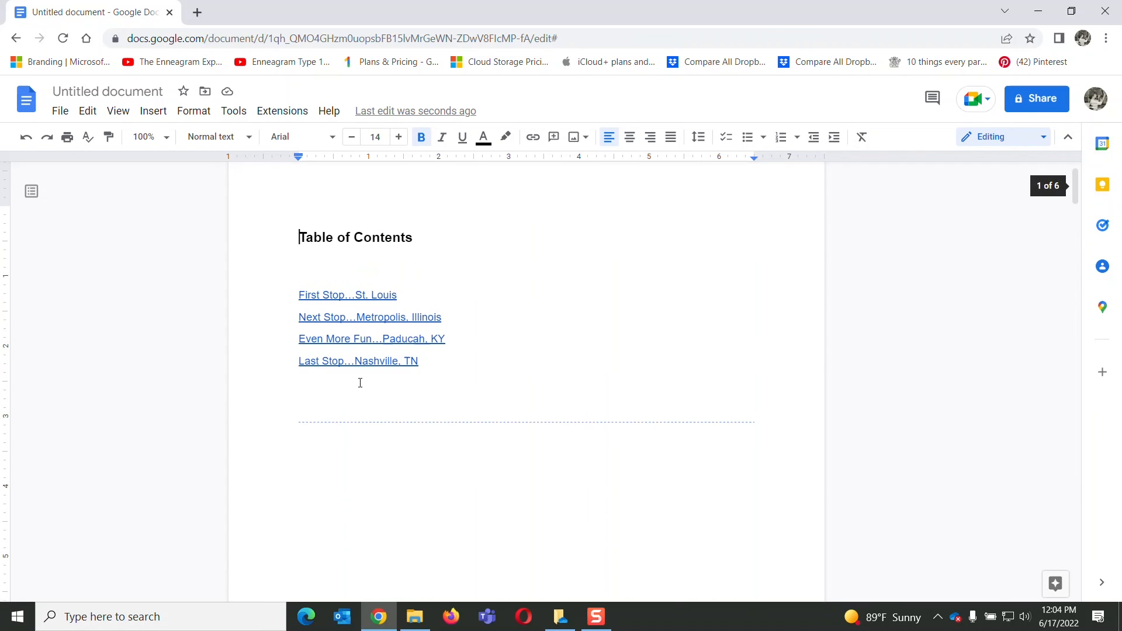